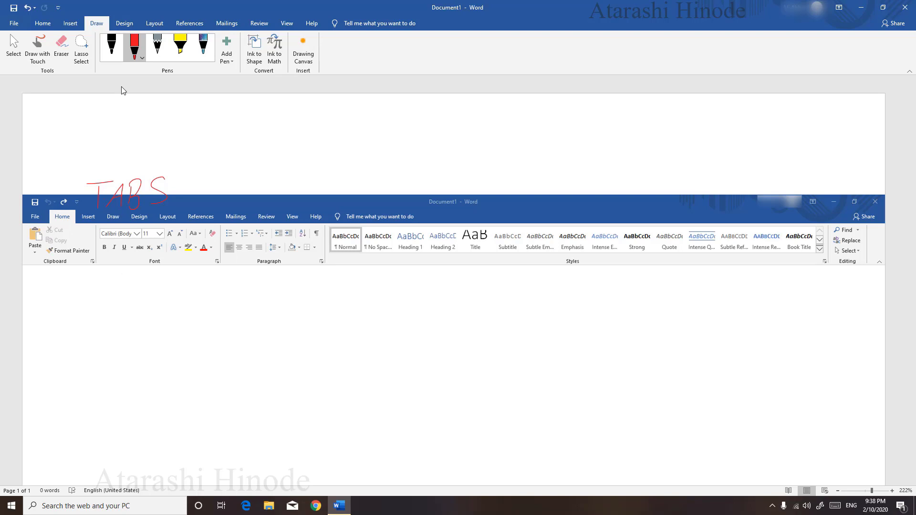
Handwrite "GROUPS" in red ink just below the ribbon picture, under the Font group
{"action": "mouse_move", "coordinate": [135, 285]}
{"action": "left_mouse_down"}
{"action": "mouse_move", "coordinate": [146, 294]}
{"action": "mouse_move", "coordinate": [167, 281]}
{"action": "mouse_move", "coordinate": [168, 294]}
{"action": "mouse_move", "coordinate": [180, 275]}
{"action": "mouse_move", "coordinate": [206, 274]}
{"action": "left_mouse_up"}
{"action": "left_click_drag", "start_coordinate": [217, 279], "coordinate": [213, 296]}
{"action": "mouse_move", "coordinate": [213, 275]}
{"action": "left_mouse_down"}
{"action": "mouse_move", "coordinate": [216, 284]}
{"action": "mouse_move", "coordinate": [231, 282]}
{"action": "mouse_move", "coordinate": [229, 293]}
{"action": "left_mouse_up"}
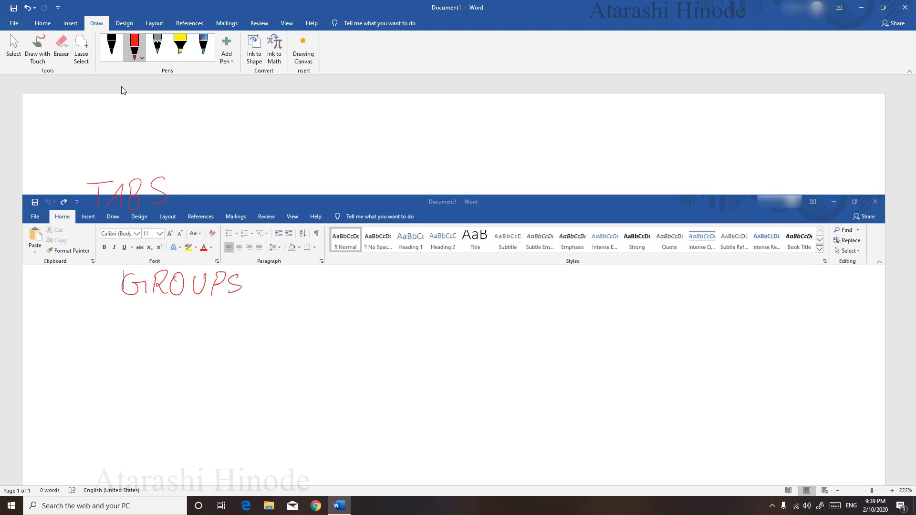
Circle the paragraph mark button and label it "Command Button" in red, and label the circled Borders arrow "Button Menu" in blue, with connecting lines
{"action": "mouse_move", "coordinate": [320, 229]}
{"action": "left_mouse_down"}
{"action": "mouse_move", "coordinate": [309, 229]}
{"action": "mouse_move", "coordinate": [322, 236]}
{"action": "mouse_move", "coordinate": [320, 228]}
{"action": "left_mouse_up"}
{"action": "left_click_drag", "start_coordinate": [315, 225], "coordinate": [326, 175]}
{"action": "mouse_move", "coordinate": [308, 165]}
{"action": "left_mouse_down"}
{"action": "mouse_move", "coordinate": [304, 173]}
{"action": "mouse_move", "coordinate": [327, 164]}
{"action": "mouse_move", "coordinate": [394, 180]}
{"action": "mouse_move", "coordinate": [416, 172]}
{"action": "mouse_move", "coordinate": [425, 151]}
{"action": "mouse_move", "coordinate": [449, 174]}
{"action": "mouse_move", "coordinate": [459, 167]}
{"action": "mouse_move", "coordinate": [442, 180]}
{"action": "mouse_move", "coordinate": [484, 160]}
{"action": "mouse_move", "coordinate": [494, 175]}
{"action": "mouse_move", "coordinate": [512, 157]}
{"action": "mouse_move", "coordinate": [554, 160]}
{"action": "mouse_move", "coordinate": [555, 173]}
{"action": "left_mouse_up"}
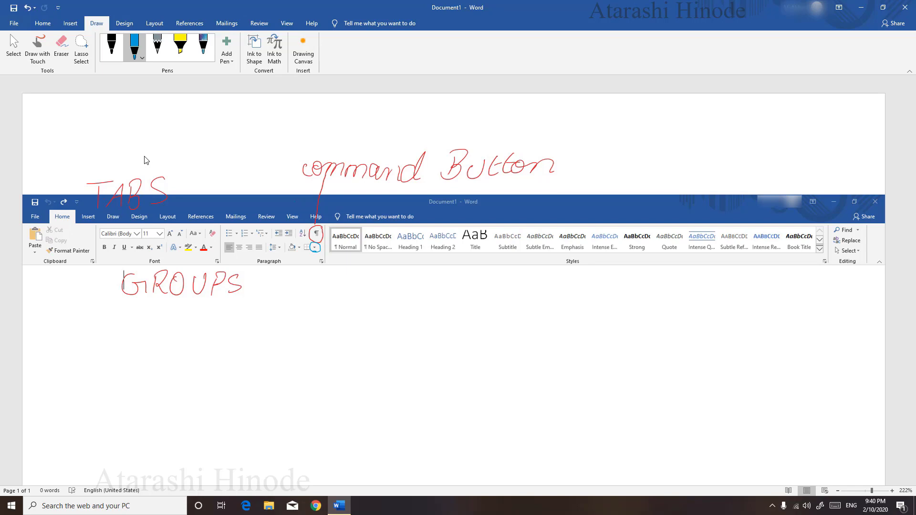
{"action": "mouse_move", "coordinate": [314, 253]}
{"action": "left_mouse_down"}
{"action": "mouse_move", "coordinate": [287, 322]}
{"action": "mouse_move", "coordinate": [325, 317]}
{"action": "left_mouse_up"}
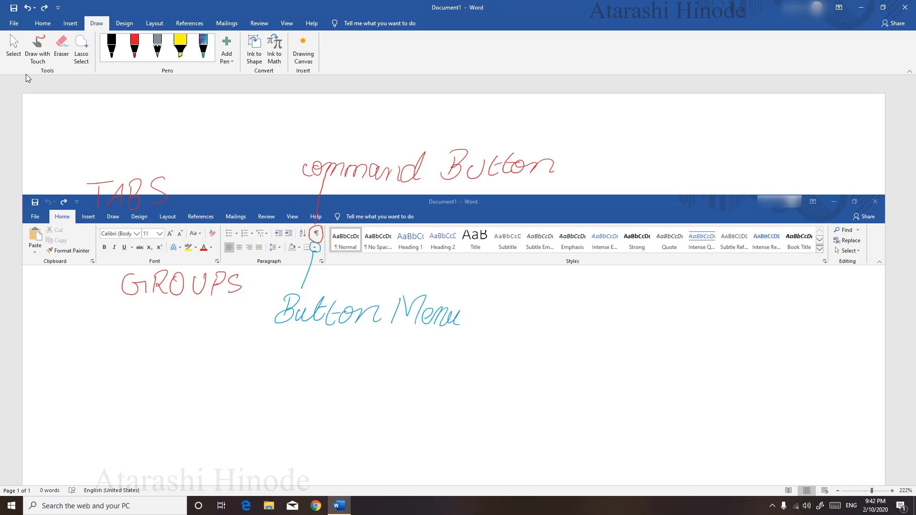
Mark the Clipboard group's launcher with a light blue circle and handwrite "DIALOGUE BOX LAUNCHER" below the ribbon picture
{"action": "key", "text": "ctrl+y"}
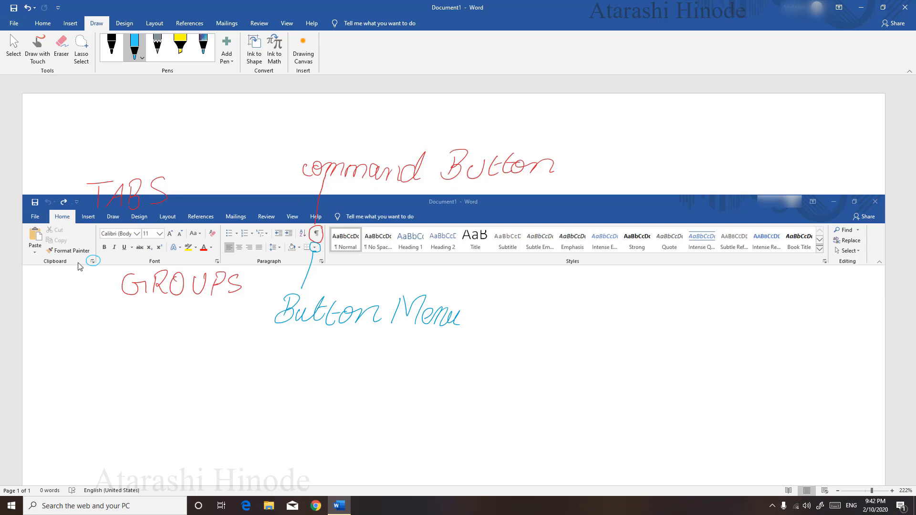
{"action": "mouse_move", "coordinate": [27, 325]}
{"action": "left_mouse_down"}
{"action": "mouse_move", "coordinate": [29, 347]}
{"action": "mouse_move", "coordinate": [41, 349]}
{"action": "mouse_move", "coordinate": [71, 333]}
{"action": "mouse_move", "coordinate": [89, 347]}
{"action": "mouse_move", "coordinate": [111, 333]}
{"action": "mouse_move", "coordinate": [125, 353]}
{"action": "mouse_move", "coordinate": [126, 333]}
{"action": "mouse_move", "coordinate": [142, 359]}
{"action": "mouse_move", "coordinate": [160, 340]}
{"action": "mouse_move", "coordinate": [175, 360]}
{"action": "mouse_move", "coordinate": [240, 362]}
{"action": "mouse_move", "coordinate": [257, 346]}
{"action": "mouse_move", "coordinate": [266, 362]}
{"action": "mouse_move", "coordinate": [279, 344]}
{"action": "left_mouse_up"}
{"action": "mouse_move", "coordinate": [292, 350]}
{"action": "left_mouse_down"}
{"action": "mouse_move", "coordinate": [288, 365]}
{"action": "mouse_move", "coordinate": [300, 366]}
{"action": "left_mouse_up"}
{"action": "left_click_drag", "start_coordinate": [300, 358], "coordinate": [314, 367]}
{"action": "left_click_drag", "start_coordinate": [325, 350], "coordinate": [320, 368]}
{"action": "left_click_drag", "start_coordinate": [321, 349], "coordinate": [338, 345]}
{"action": "left_click_drag", "start_coordinate": [321, 358], "coordinate": [351, 366]}
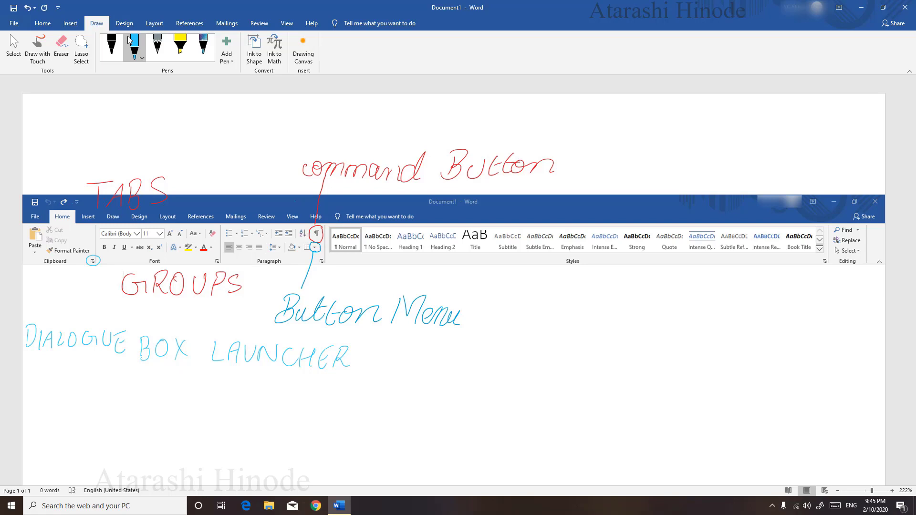
Draw a light blue line down from the Styles gallery's expand arrow and handwrite "SHOW GALLERY" at its end
{"action": "left_click_drag", "start_coordinate": [818, 252], "coordinate": [800, 299]}
{"action": "mouse_move", "coordinate": [785, 305]}
{"action": "left_mouse_down"}
{"action": "mouse_move", "coordinate": [778, 316]}
{"action": "mouse_move", "coordinate": [789, 316]}
{"action": "left_mouse_up"}
{"action": "mouse_move", "coordinate": [789, 310]}
{"action": "left_mouse_down"}
{"action": "mouse_move", "coordinate": [802, 317]}
{"action": "mouse_move", "coordinate": [820, 307]}
{"action": "mouse_move", "coordinate": [859, 320]}
{"action": "mouse_move", "coordinate": [866, 308]}
{"action": "mouse_move", "coordinate": [875, 319]}
{"action": "left_mouse_up"}
{"action": "left_click_drag", "start_coordinate": [880, 309], "coordinate": [874, 326]}
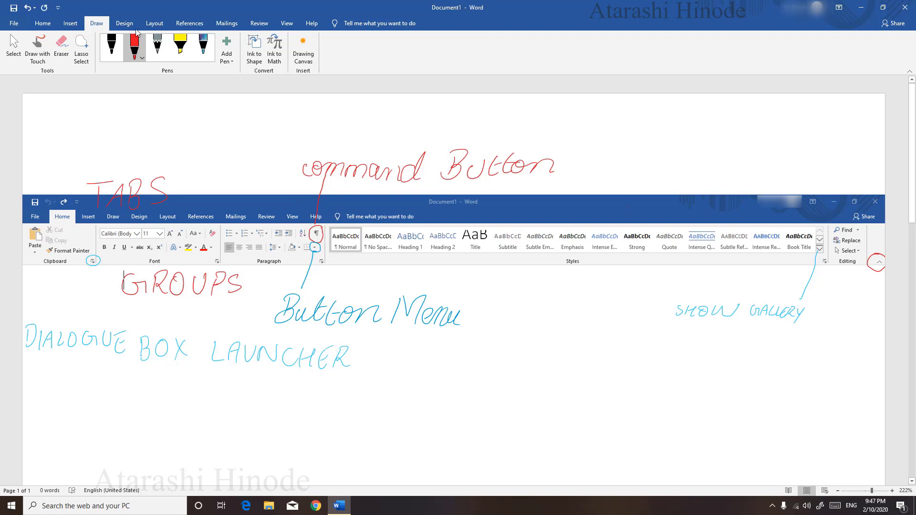
Handwrite "HIDE RIBBON" in red ink below the circled collapse arrow of the ribbon picture
{"action": "mouse_move", "coordinate": [829, 280]}
{"action": "left_mouse_down"}
{"action": "mouse_move", "coordinate": [828, 291]}
{"action": "mouse_move", "coordinate": [836, 286]}
{"action": "left_mouse_up"}
{"action": "left_click_drag", "start_coordinate": [838, 282], "coordinate": [844, 292]}
{"action": "mouse_move", "coordinate": [863, 283]}
{"action": "left_mouse_down"}
{"action": "mouse_move", "coordinate": [856, 294]}
{"action": "mouse_move", "coordinate": [863, 288]}
{"action": "left_mouse_up"}
{"action": "mouse_move", "coordinate": [857, 294]}
{"action": "left_mouse_down"}
{"action": "mouse_move", "coordinate": [865, 293]}
{"action": "mouse_move", "coordinate": [835, 314]}
{"action": "mouse_move", "coordinate": [846, 314]}
{"action": "left_mouse_up"}
{"action": "left_click_drag", "start_coordinate": [850, 304], "coordinate": [849, 316]}
{"action": "mouse_move", "coordinate": [849, 304]}
{"action": "left_mouse_down"}
{"action": "mouse_move", "coordinate": [859, 314]}
{"action": "mouse_move", "coordinate": [884, 300]}
{"action": "left_mouse_up"}
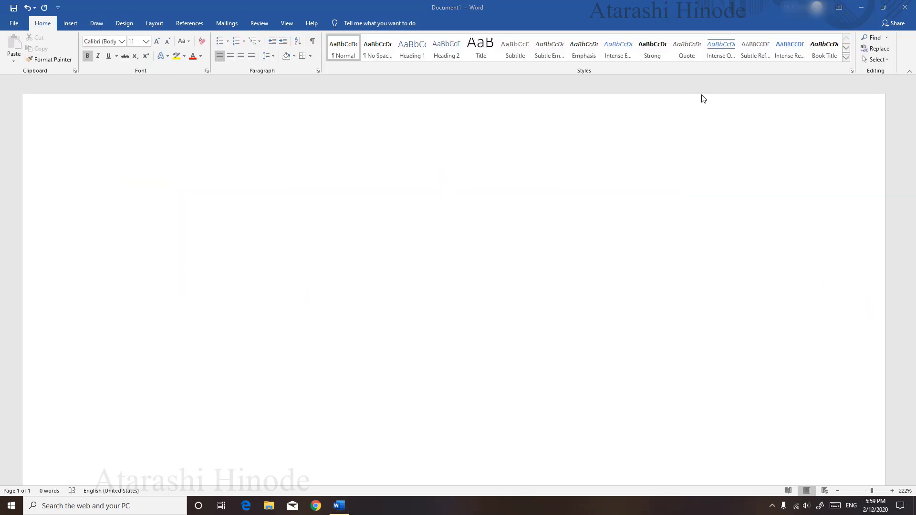
Collapse the ribbon to its tabs, and switch the ribbon display to Auto-hide Ribbon
{"action": "left_click", "coordinate": [911, 73]}
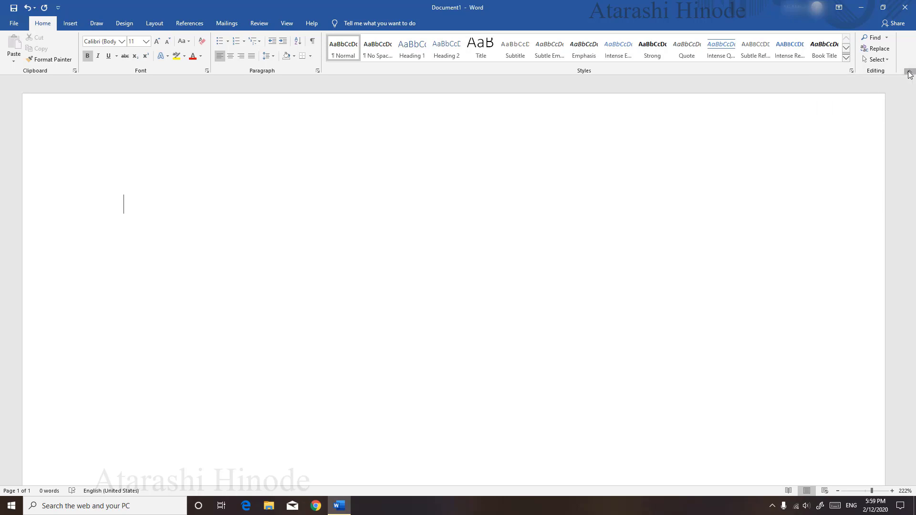
{"action": "left_click", "coordinate": [911, 73]}
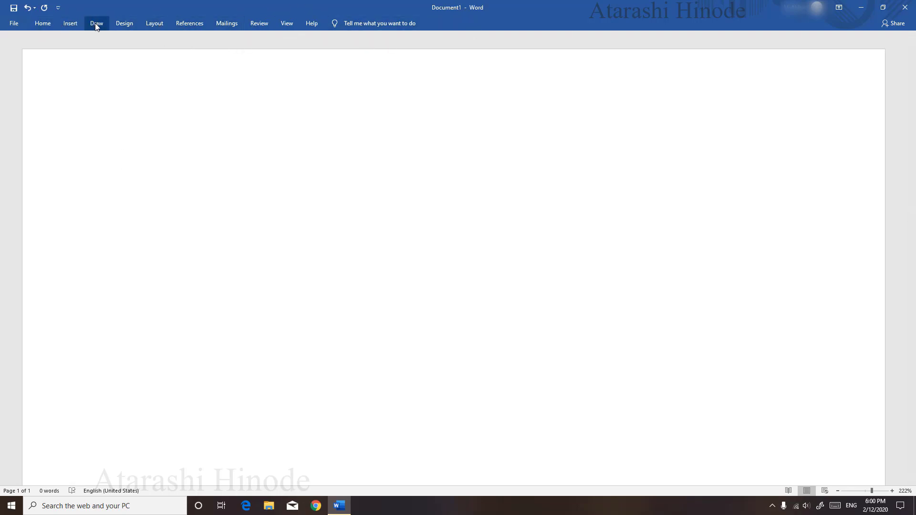
{"action": "left_click", "coordinate": [835, 9]}
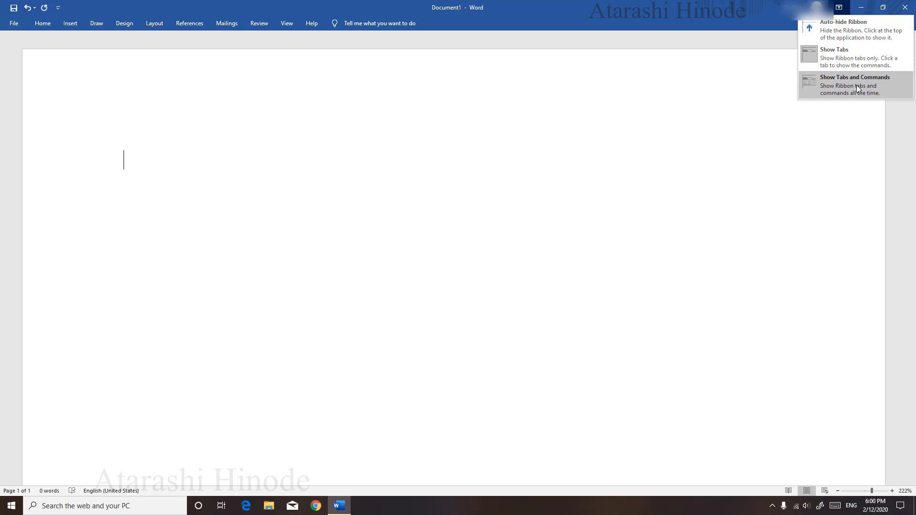
{"action": "left_click", "coordinate": [860, 28]}
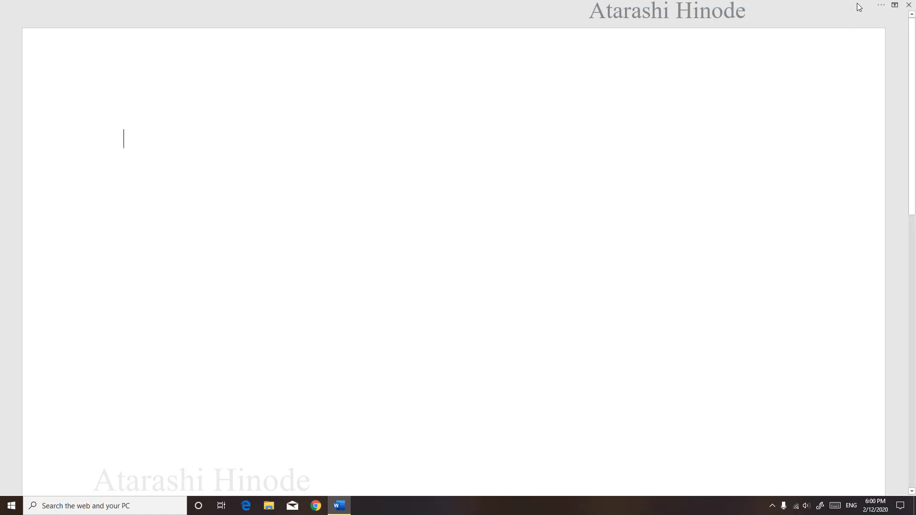
Switch the ribbon display to Show Tabs and Commands, and from there to Show Tabs
{"action": "left_click", "coordinate": [895, 5]}
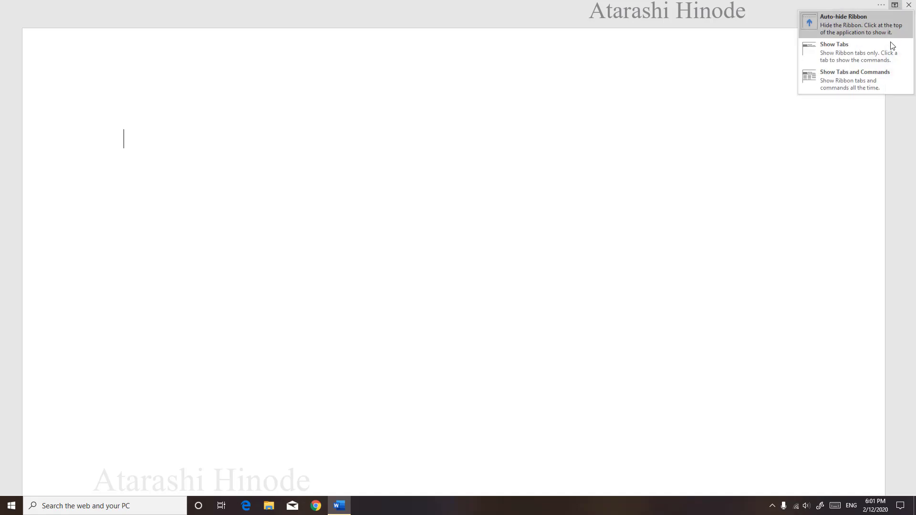
{"action": "left_click", "coordinate": [852, 84]}
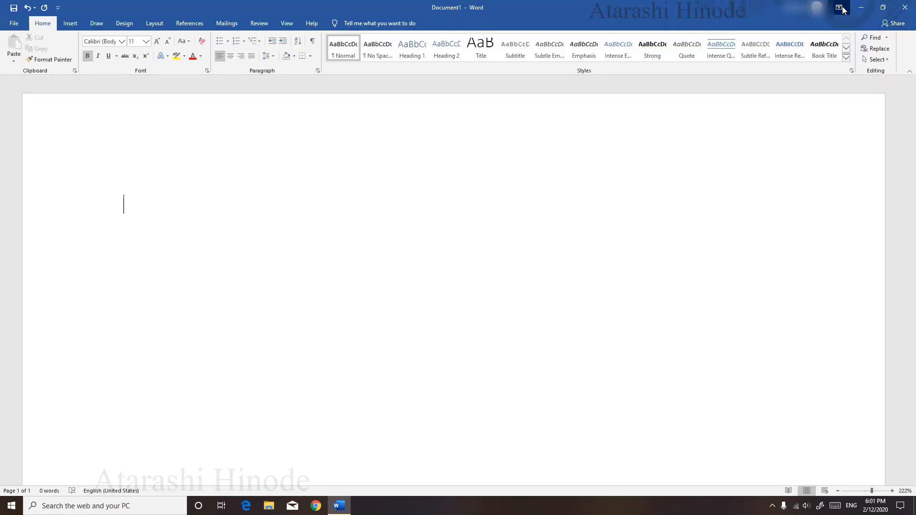
{"action": "left_click", "coordinate": [840, 8]}
{"action": "left_click", "coordinate": [829, 56]}
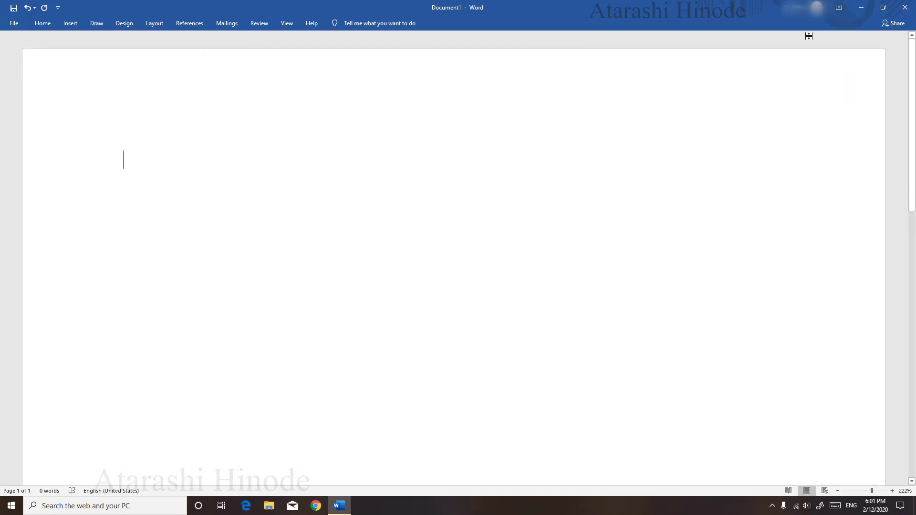
Set the ribbon display to Auto-hide Ribbon, temporarily reveal the ribbon to view the Mailings commands, and hide it again
{"action": "left_click", "coordinate": [840, 10]}
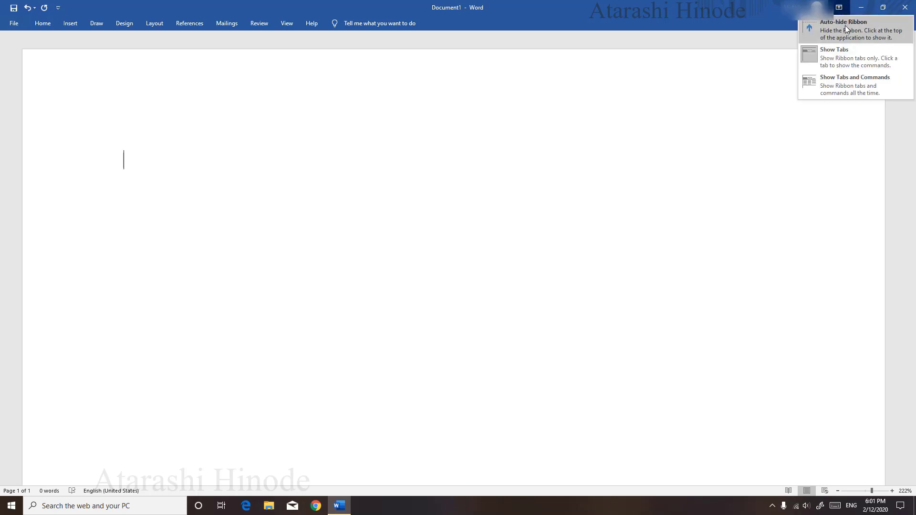
{"action": "left_click", "coordinate": [846, 26]}
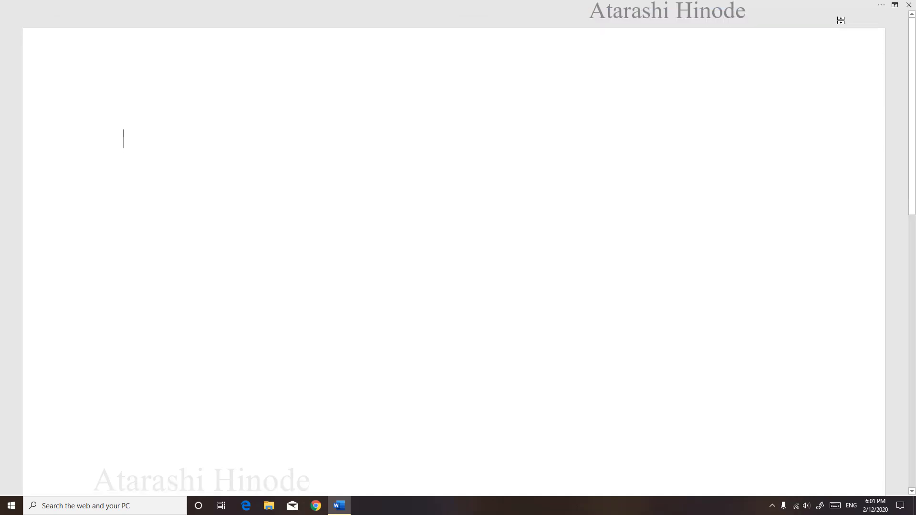
{"action": "left_click", "coordinate": [882, 4]}
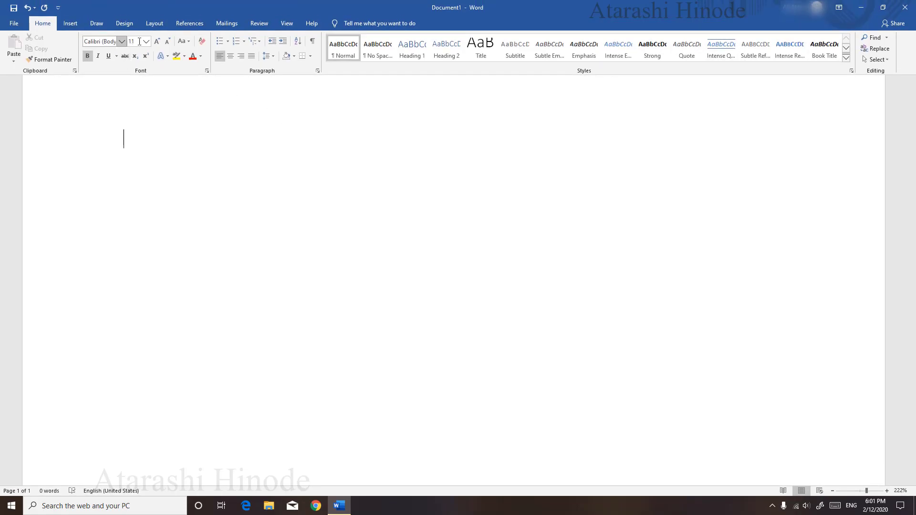
{"action": "left_click", "coordinate": [216, 24]}
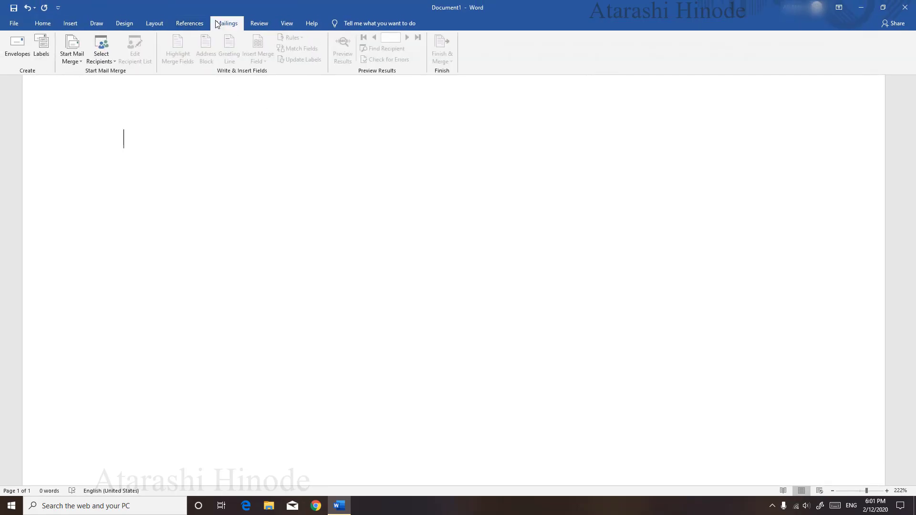
{"action": "left_click", "coordinate": [414, 181]}
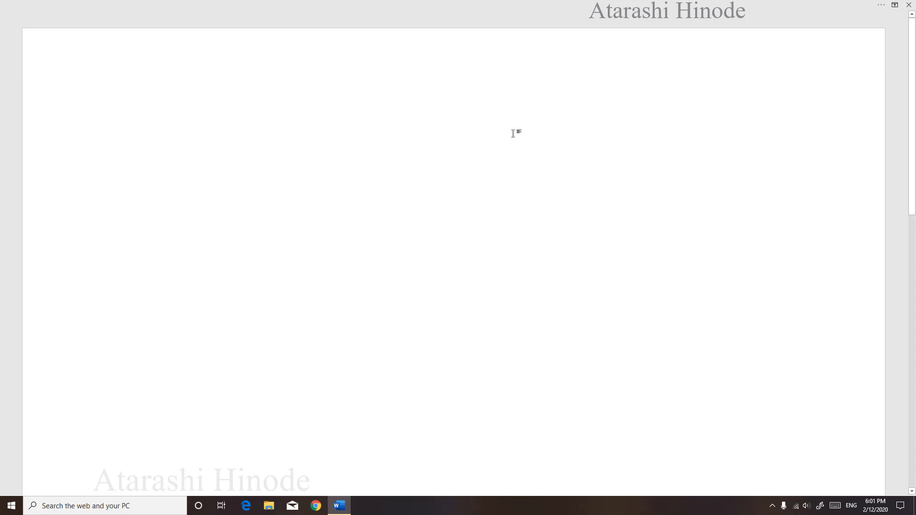
Set the ribbon display option back to Show Tabs and Commands
{"action": "left_click", "coordinate": [896, 6]}
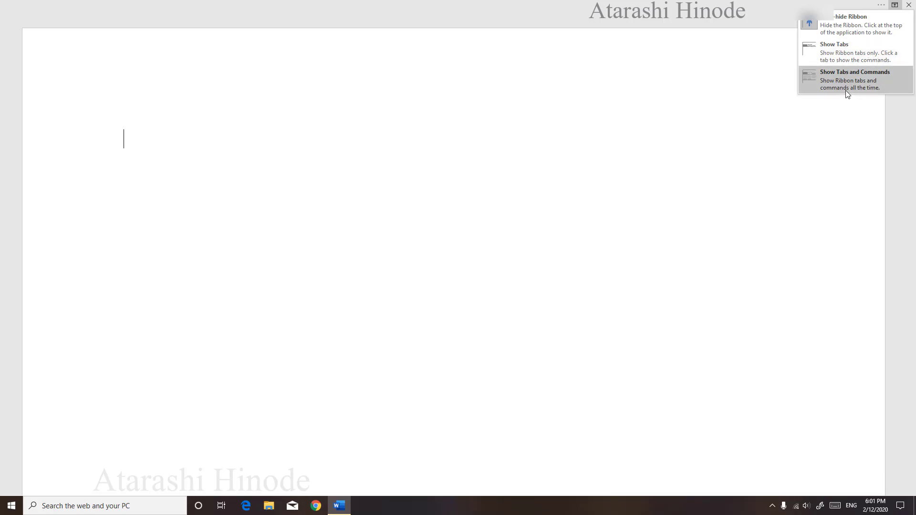
{"action": "left_click", "coordinate": [840, 79]}
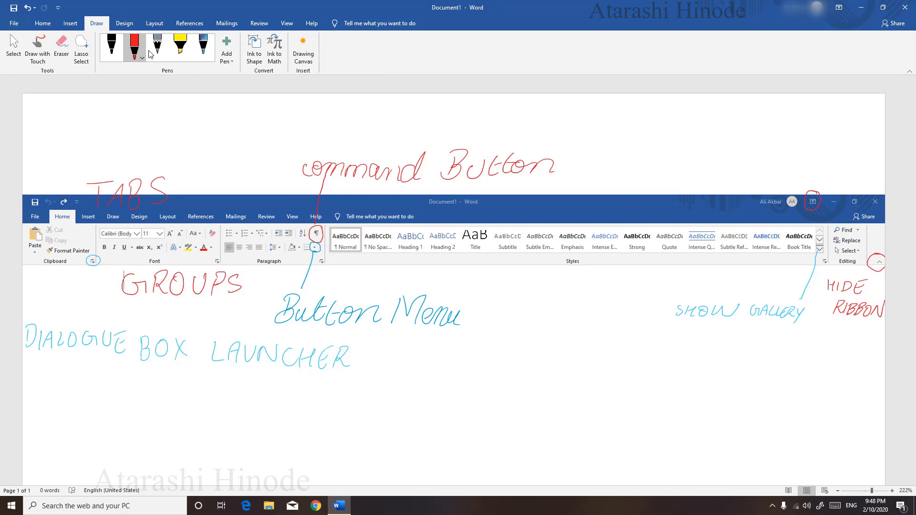
Handwrite "RIBBON DISPLAY MENU" in red ink above the circled ribbon display icon in the ribbon picture
{"action": "mouse_move", "coordinate": [689, 168]}
{"action": "left_mouse_down"}
{"action": "mouse_move", "coordinate": [683, 187]}
{"action": "mouse_move", "coordinate": [746, 173]}
{"action": "mouse_move", "coordinate": [754, 186]}
{"action": "left_mouse_up"}
{"action": "mouse_move", "coordinate": [755, 175]}
{"action": "left_mouse_down"}
{"action": "mouse_move", "coordinate": [757, 186]}
{"action": "mouse_move", "coordinate": [769, 186]}
{"action": "left_mouse_up"}
{"action": "mouse_move", "coordinate": [781, 176]}
{"action": "left_mouse_down"}
{"action": "mouse_move", "coordinate": [780, 186]}
{"action": "mouse_move", "coordinate": [793, 185]}
{"action": "mouse_move", "coordinate": [798, 173]}
{"action": "mouse_move", "coordinate": [805, 187]}
{"action": "mouse_move", "coordinate": [823, 173]}
{"action": "left_mouse_up"}
{"action": "mouse_move", "coordinate": [823, 173]}
{"action": "left_mouse_down"}
{"action": "mouse_move", "coordinate": [827, 184]}
{"action": "mouse_move", "coordinate": [833, 175]}
{"action": "left_mouse_up"}
{"action": "mouse_move", "coordinate": [836, 177]}
{"action": "left_mouse_down"}
{"action": "mouse_move", "coordinate": [831, 186]}
{"action": "mouse_move", "coordinate": [847, 176]}
{"action": "mouse_move", "coordinate": [853, 185]}
{"action": "mouse_move", "coordinate": [865, 172]}
{"action": "left_mouse_up"}
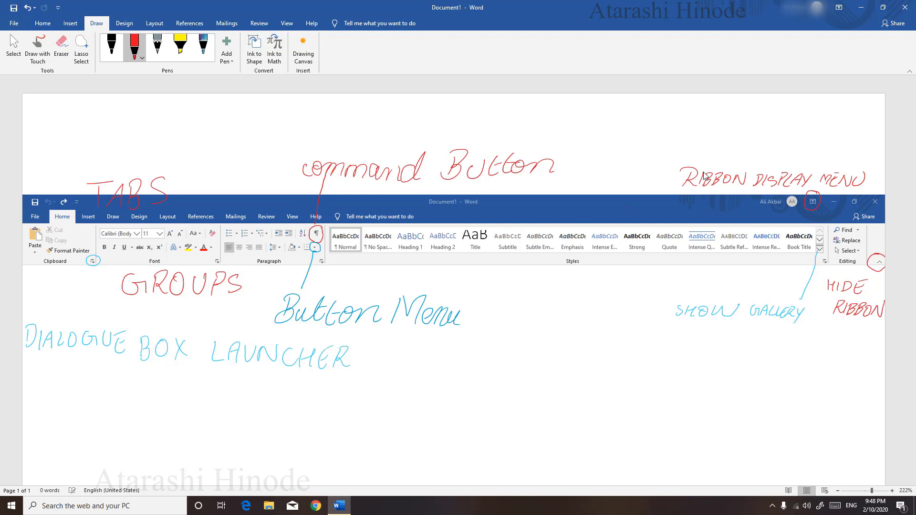
Change the pen colour to green and draw a box around the Home tab in the ribbon picture, with a line leading up
{"action": "left_click", "coordinate": [141, 57]}
{"action": "left_click", "coordinate": [143, 208]}
{"action": "mouse_move", "coordinate": [50, 217]}
{"action": "left_mouse_down"}
{"action": "mouse_move", "coordinate": [75, 220]}
{"action": "mouse_move", "coordinate": [77, 209]}
{"action": "left_mouse_up"}
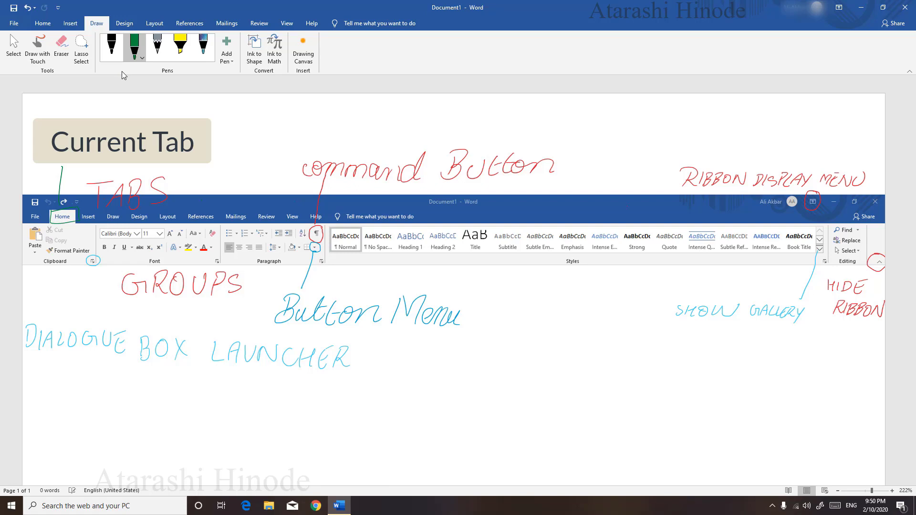
{"action": "left_click", "coordinate": [773, 507]}
{"action": "left_click", "coordinate": [775, 510]}
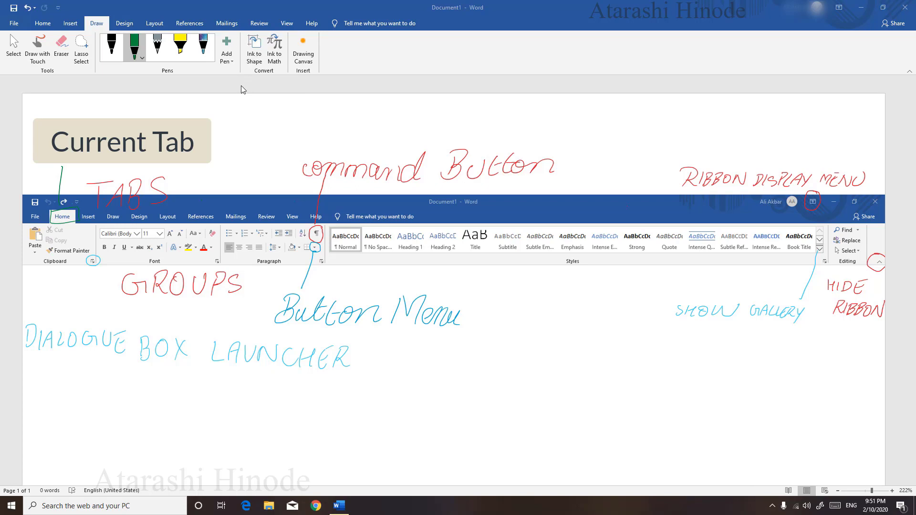
Open the Customize Ribbon settings in Word Options and check which tab sets can be customized, keeping Main Tabs
{"action": "left_click", "coordinate": [14, 26]}
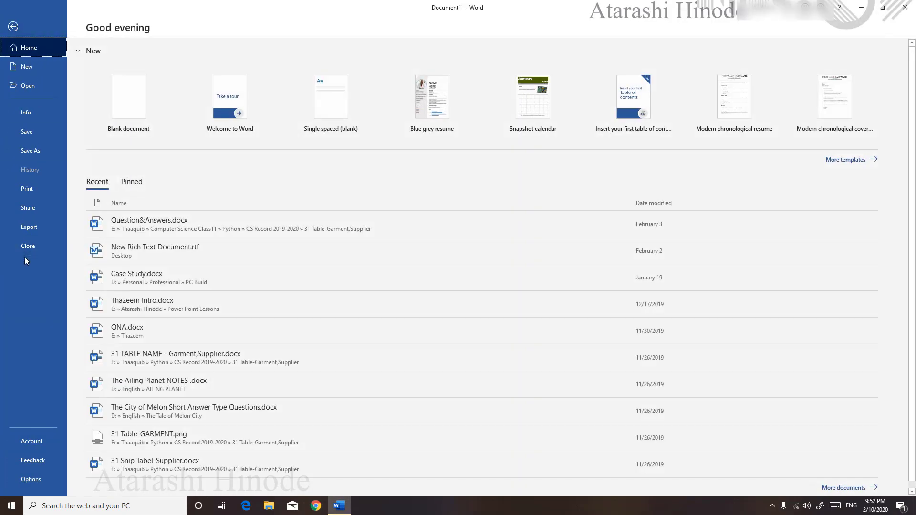
{"action": "left_click", "coordinate": [27, 479]}
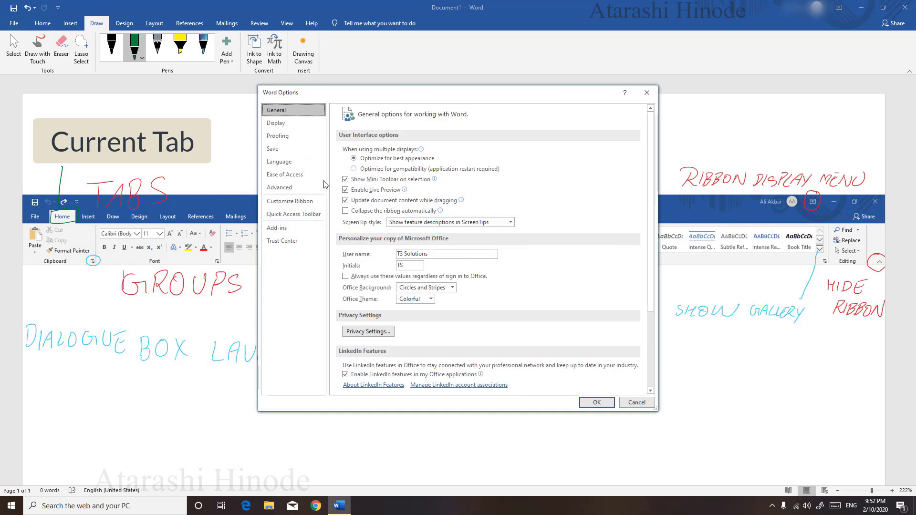
{"action": "left_click", "coordinate": [304, 211]}
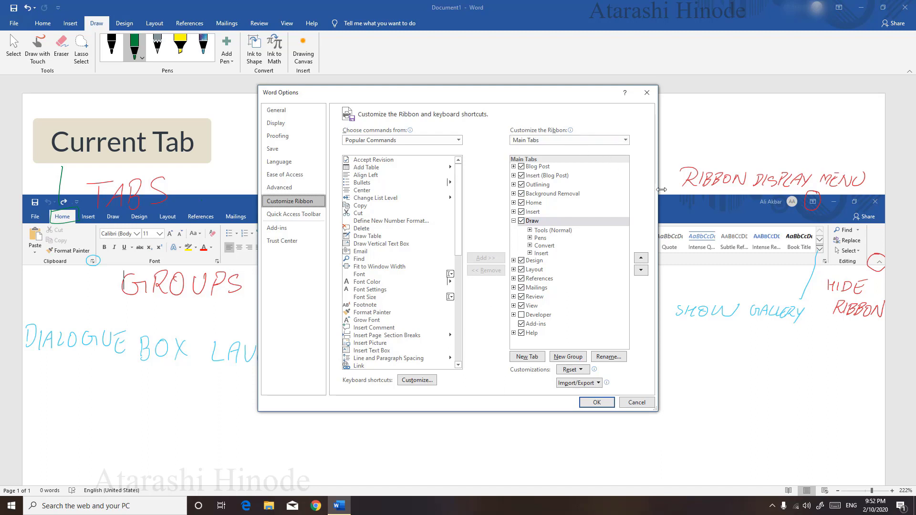
{"action": "left_click", "coordinate": [626, 140]}
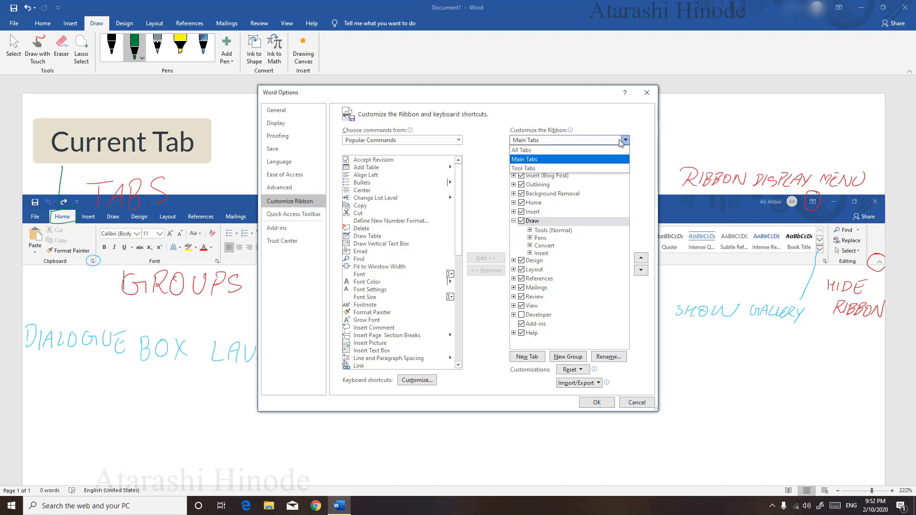
{"action": "left_click", "coordinate": [646, 202]}
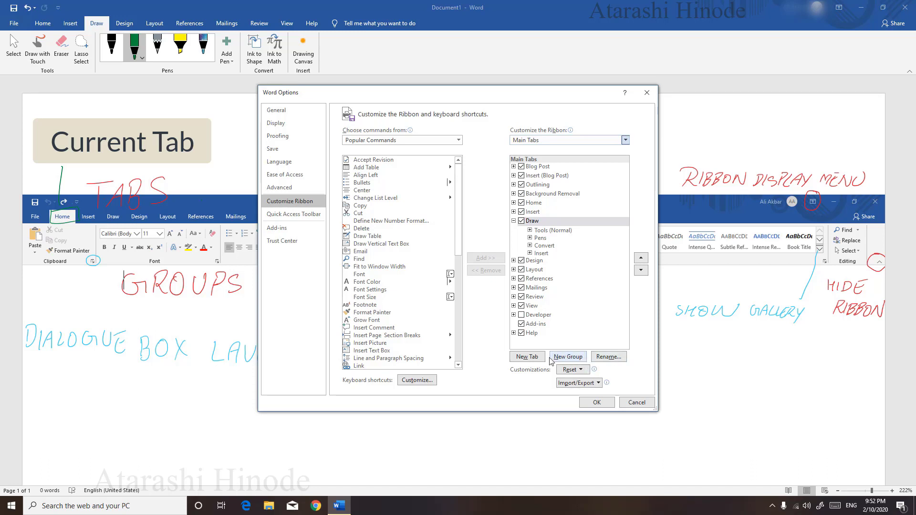
Add a new custom tab after the Draw tab and rename it "T3Solutions"
{"action": "left_click", "coordinate": [534, 358]}
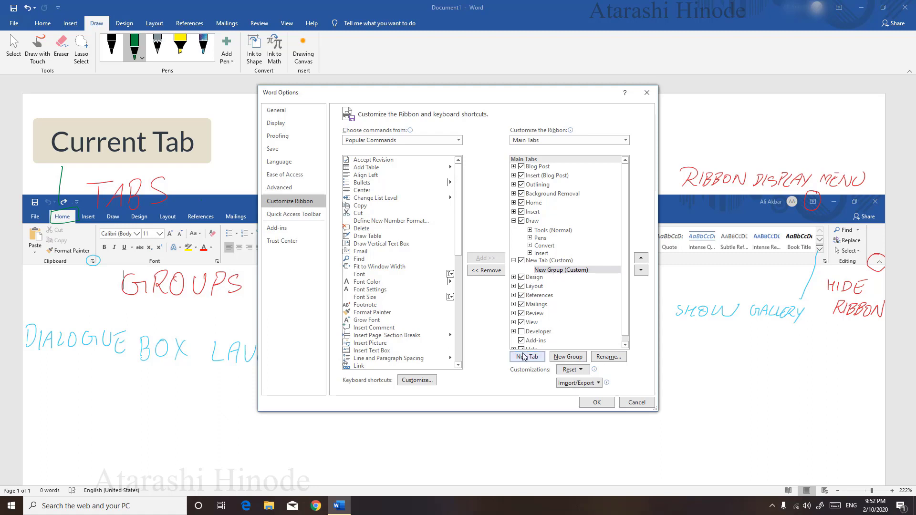
{"action": "left_click", "coordinate": [540, 263]}
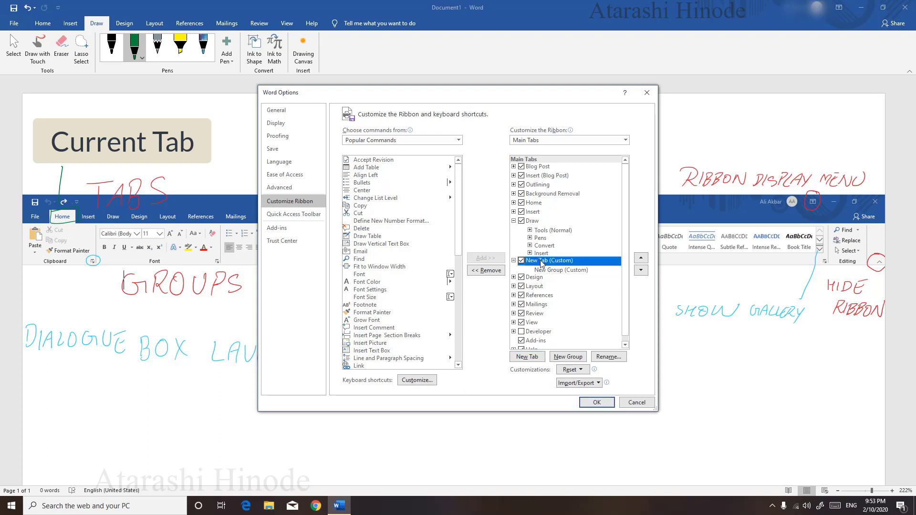
{"action": "right_click", "coordinate": [542, 263]}
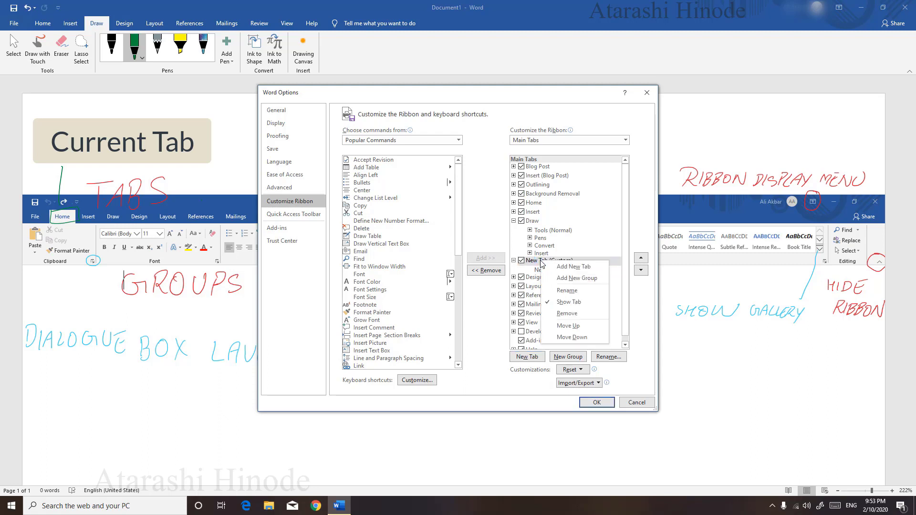
{"action": "left_click", "coordinate": [577, 291]}
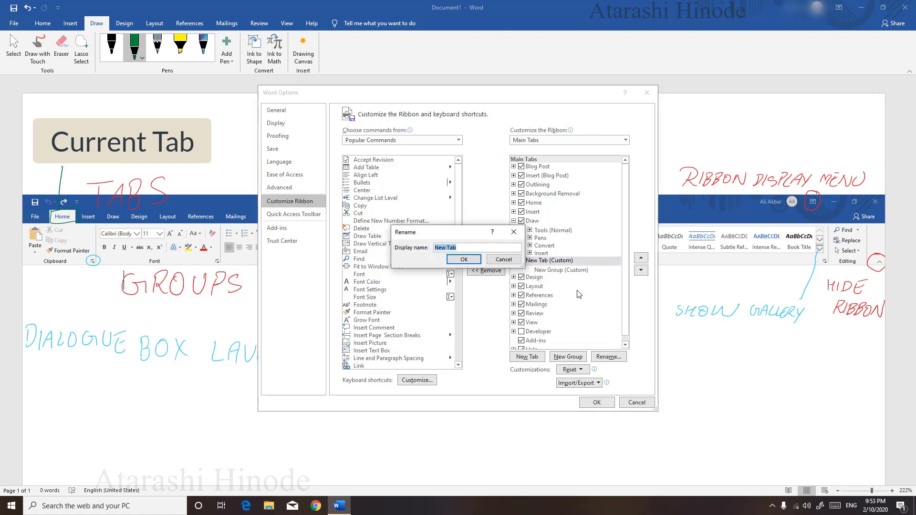
{"action": "type", "text": "T3Solutions"}
{"action": "left_click", "coordinate": [466, 260]}
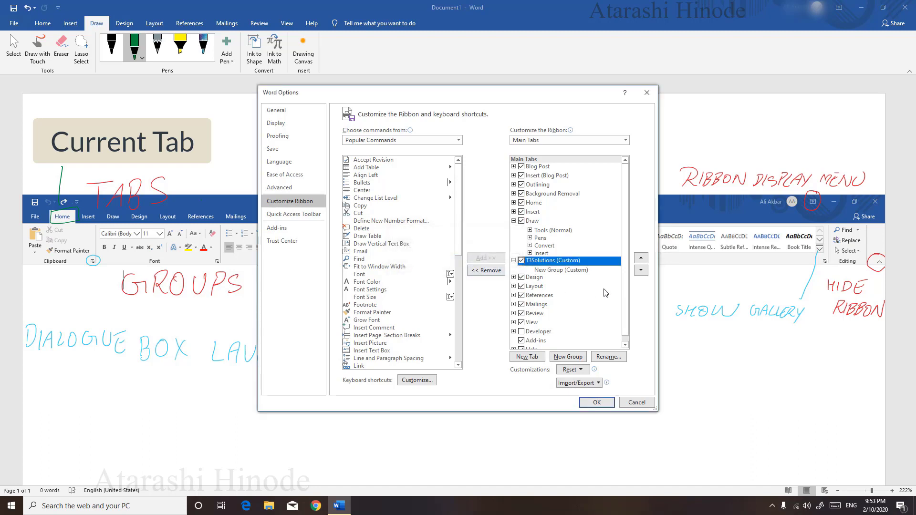
Rename the new group under the T3Solutions tab as "Print" and give it the printer symbol
{"action": "left_click", "coordinate": [555, 270]}
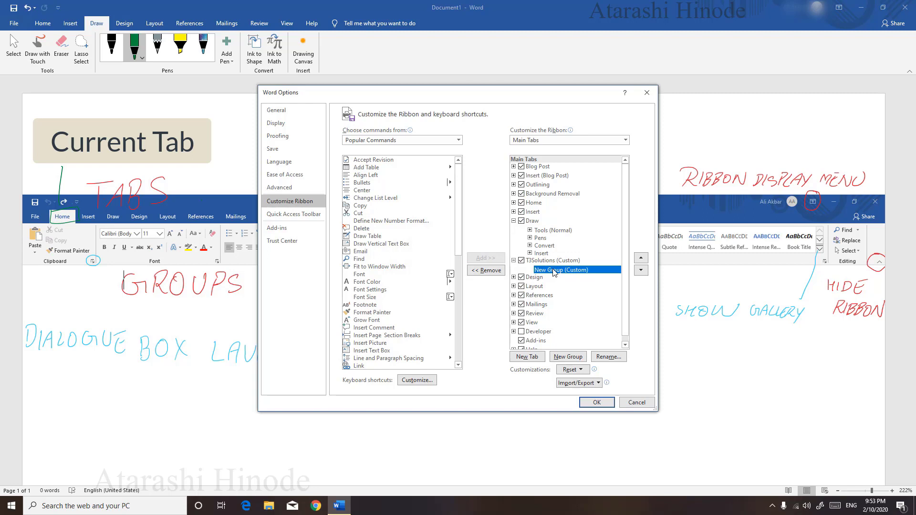
{"action": "right_click", "coordinate": [554, 271]}
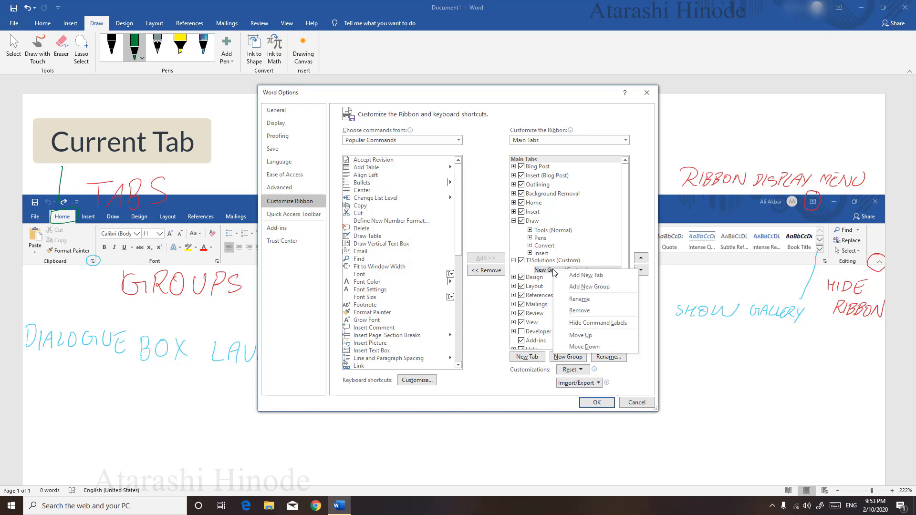
{"action": "left_click", "coordinate": [588, 301]}
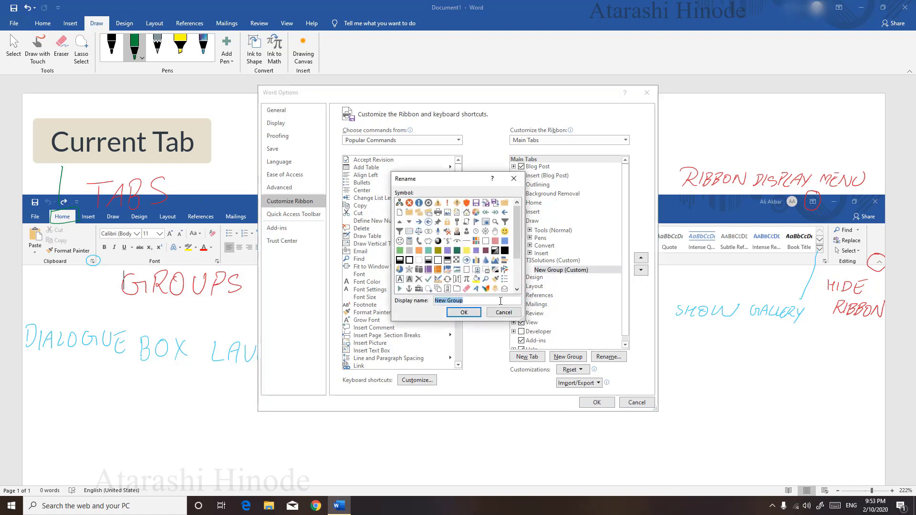
{"action": "type", "text": "Print"}
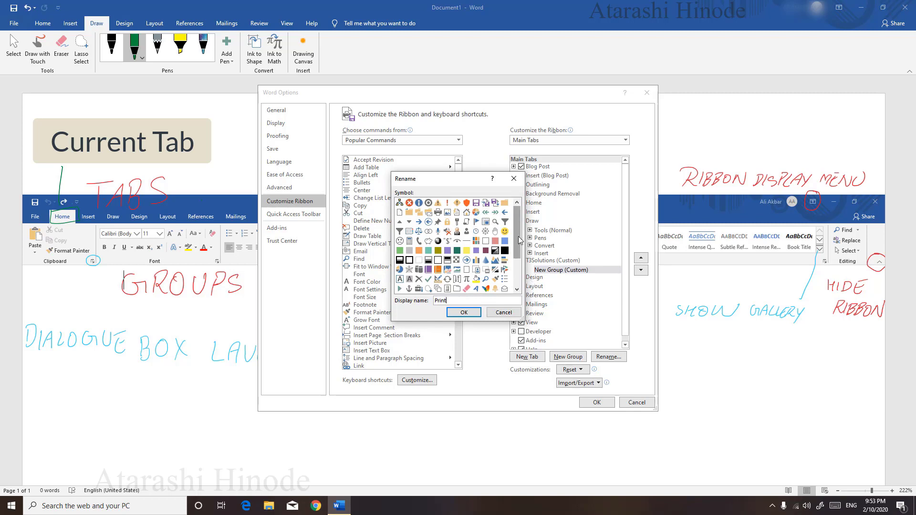
{"action": "mouse_move", "coordinate": [519, 240]}
{"action": "left_mouse_down"}
{"action": "mouse_move", "coordinate": [516, 269]}
{"action": "mouse_move", "coordinate": [511, 228]}
{"action": "left_mouse_up"}
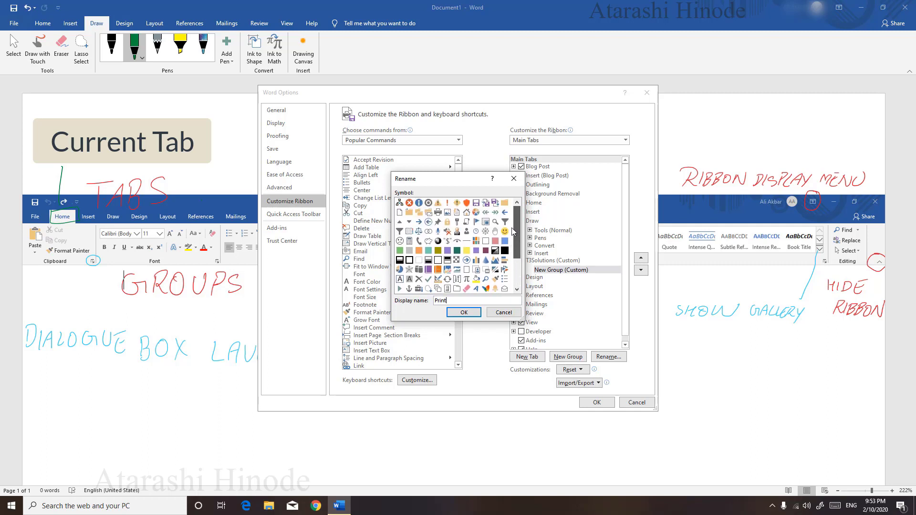
{"action": "left_click", "coordinate": [440, 216]}
{"action": "left_click", "coordinate": [464, 313]}
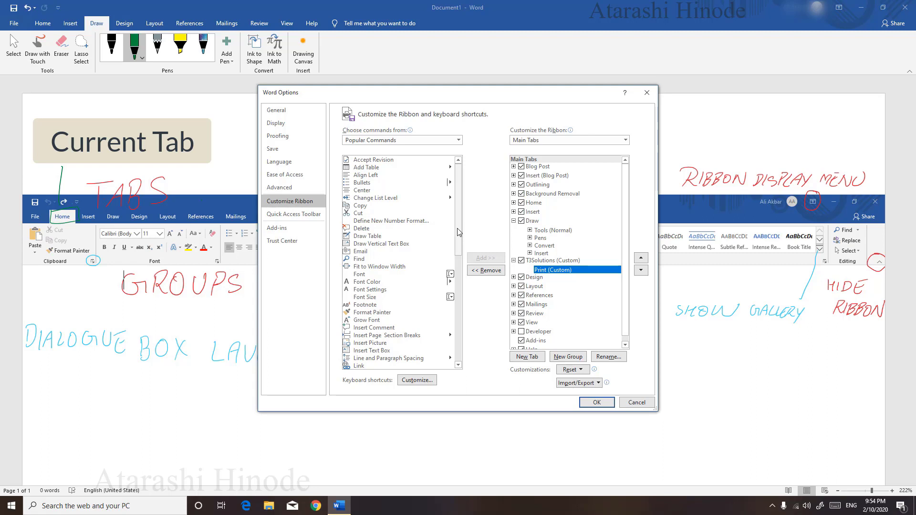
Add the Quick Print command from Popular Commands to the custom Print group
{"action": "left_click_drag", "start_coordinate": [458, 232], "coordinate": [463, 337]}
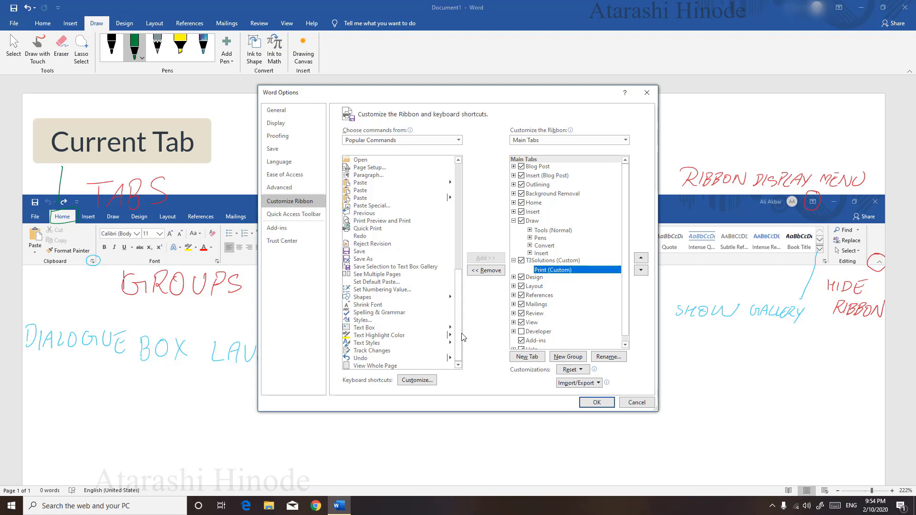
{"action": "left_click", "coordinate": [378, 230]}
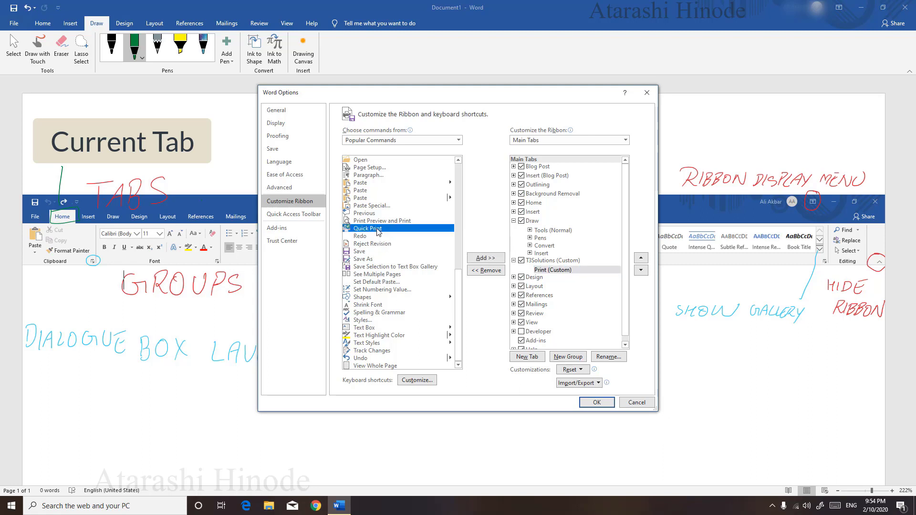
{"action": "left_click", "coordinate": [483, 258]}
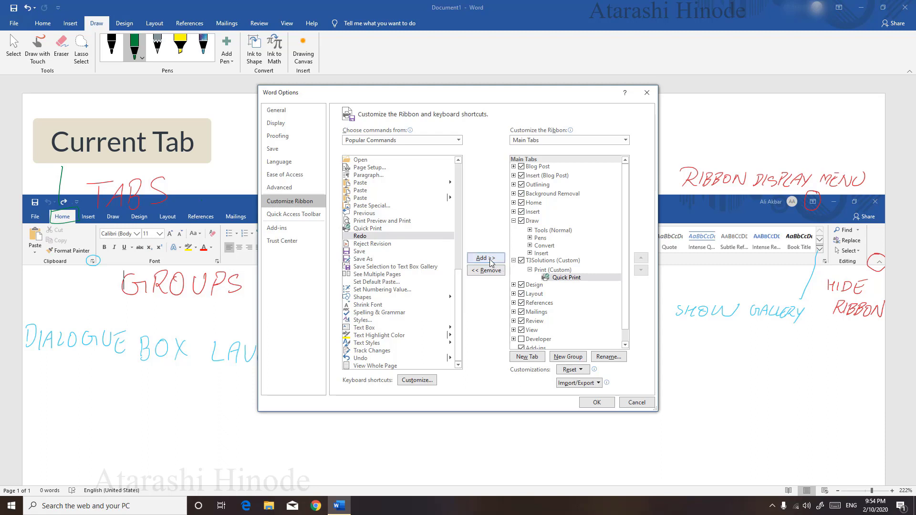
Remove Quick Print from the custom Print group and add it back again
{"action": "left_click", "coordinate": [552, 279]}
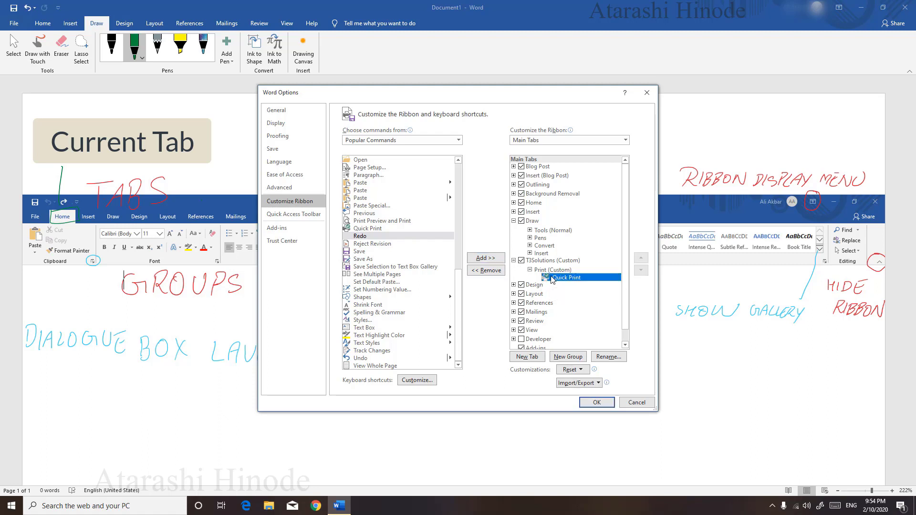
{"action": "left_click", "coordinate": [488, 272]}
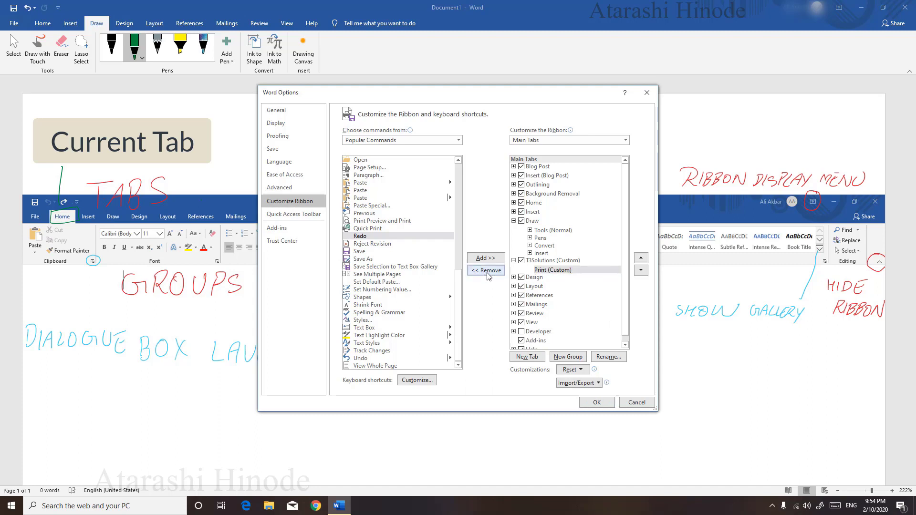
{"action": "left_click", "coordinate": [362, 229]}
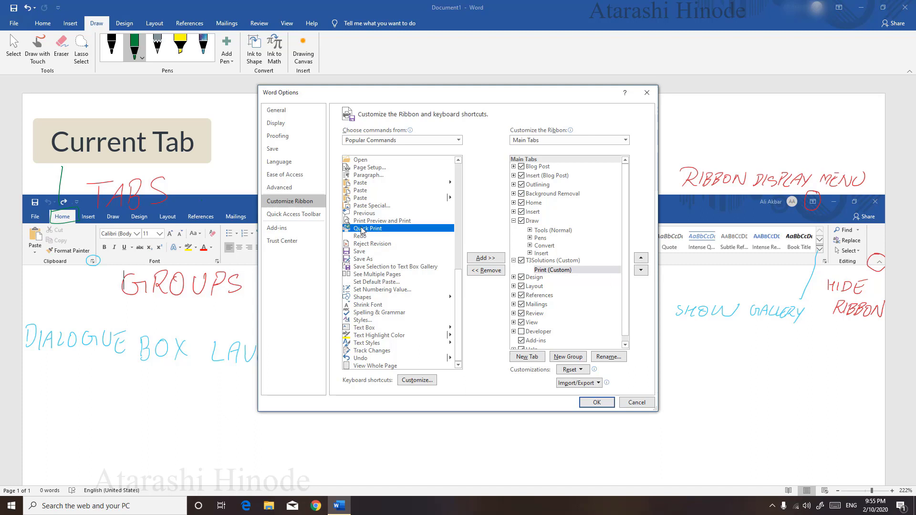
{"action": "left_click", "coordinate": [484, 261]}
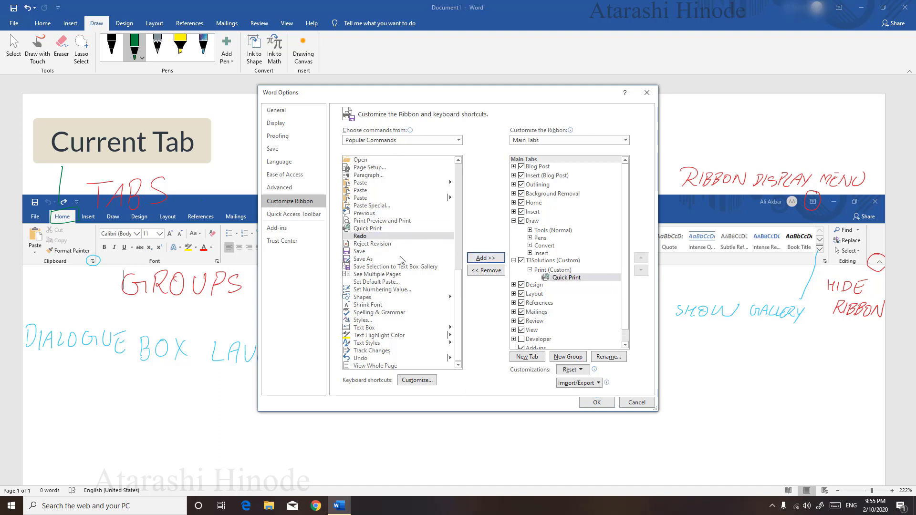
Look through the popular commands, switch the command source to All Commands, and browse that list
{"action": "left_click", "coordinate": [457, 231]}
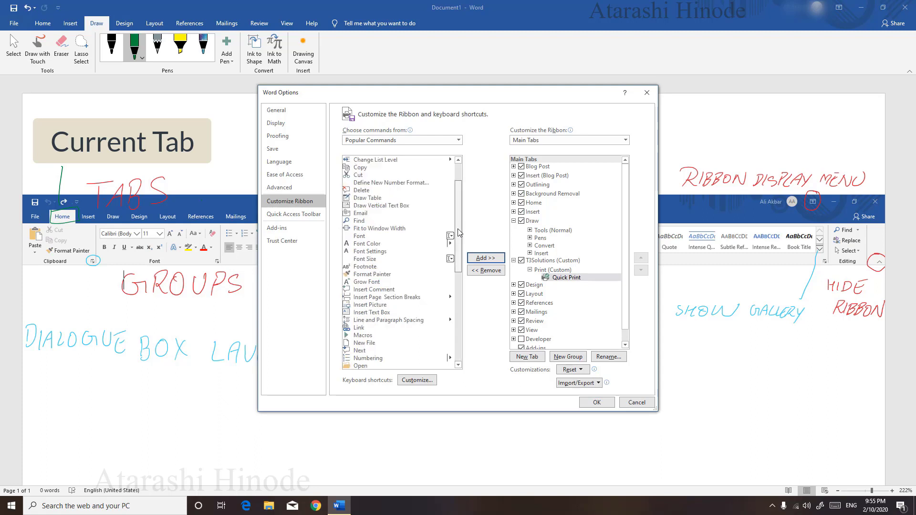
{"action": "scroll", "coordinate": [451, 335], "scroll_direction": "down", "scroll_amount": 9}
{"action": "left_click_drag", "start_coordinate": [457, 345], "coordinate": [458, 197]}
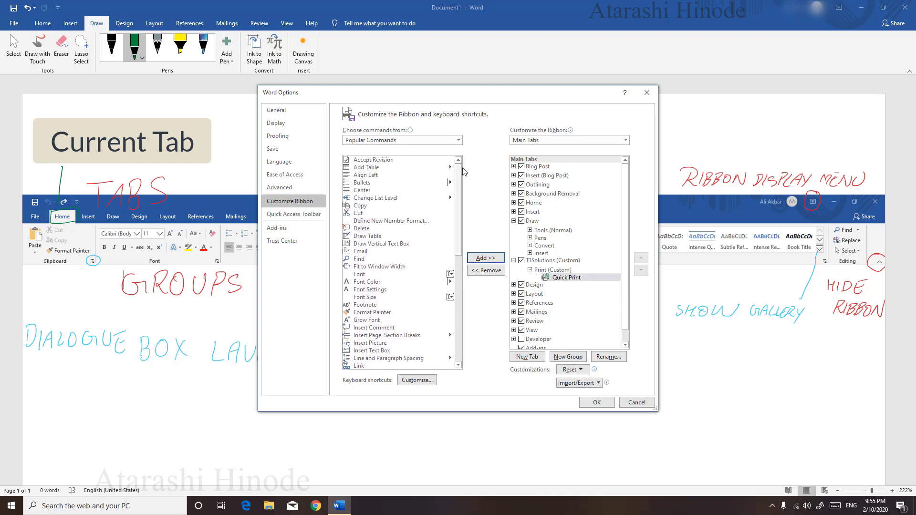
{"action": "left_click", "coordinate": [450, 141]}
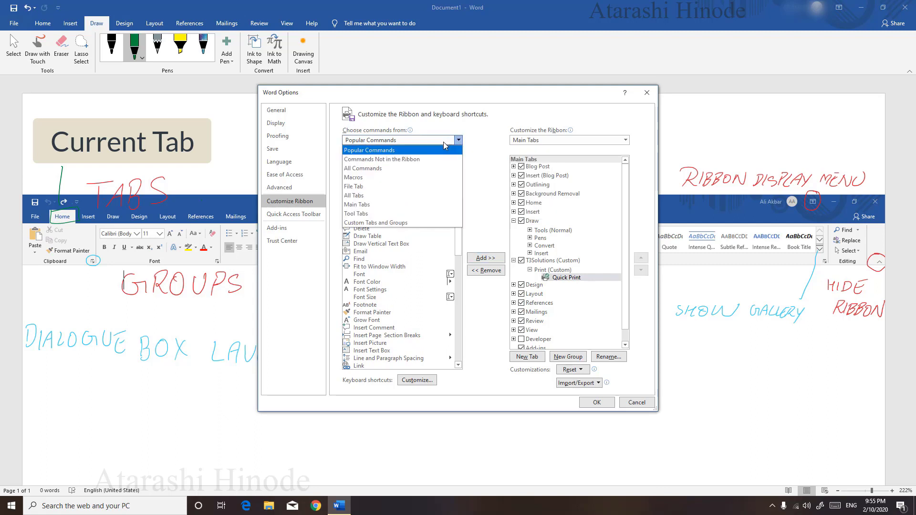
{"action": "key", "text": "Escape"}
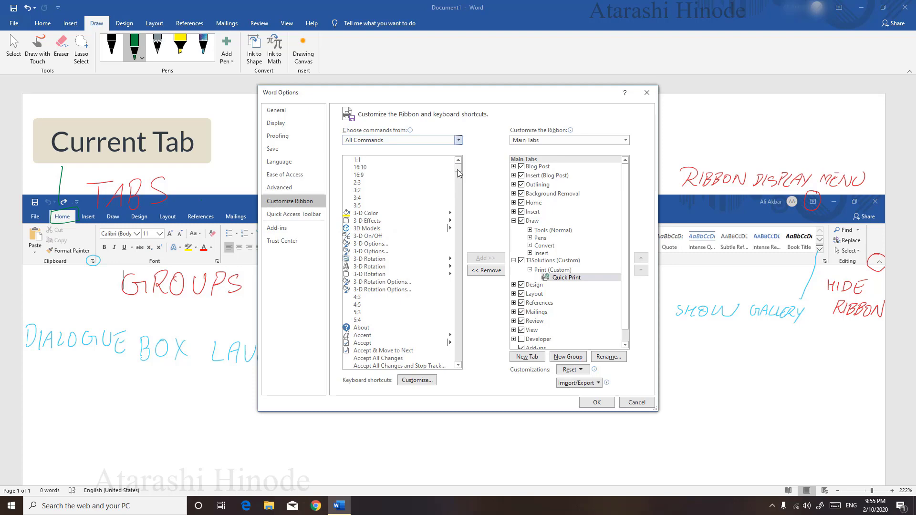
{"action": "left_click_drag", "start_coordinate": [457, 169], "coordinate": [462, 189]}
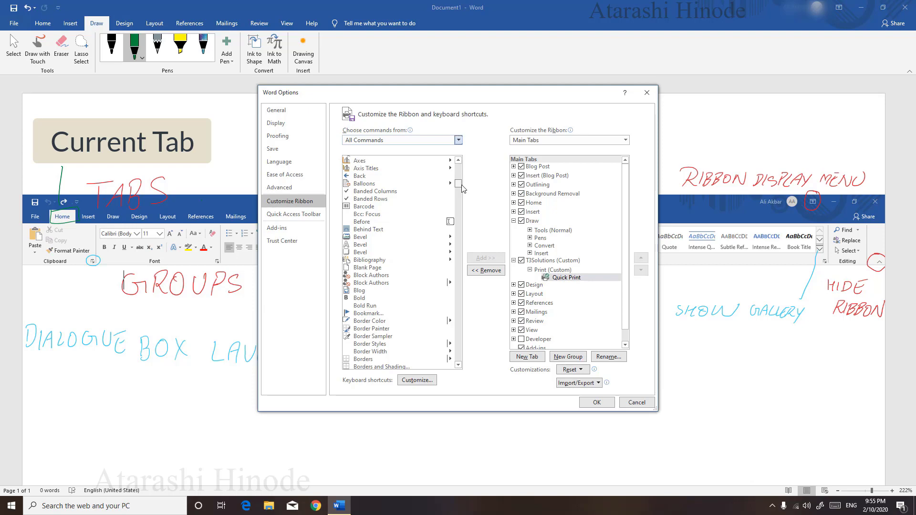
{"action": "left_click_drag", "start_coordinate": [462, 189], "coordinate": [462, 209]}
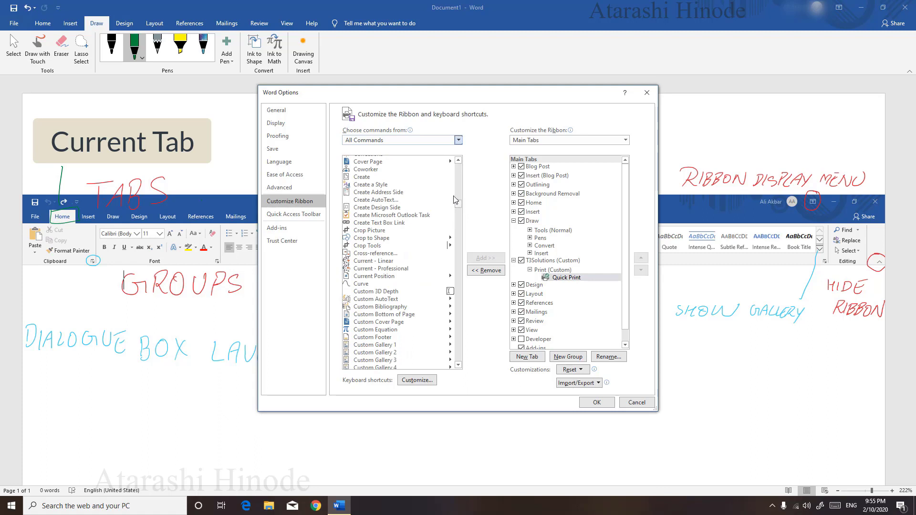
Set the command source to Main Tabs and expand the Home tab's Font group to review its commands
{"action": "left_click", "coordinate": [424, 140]}
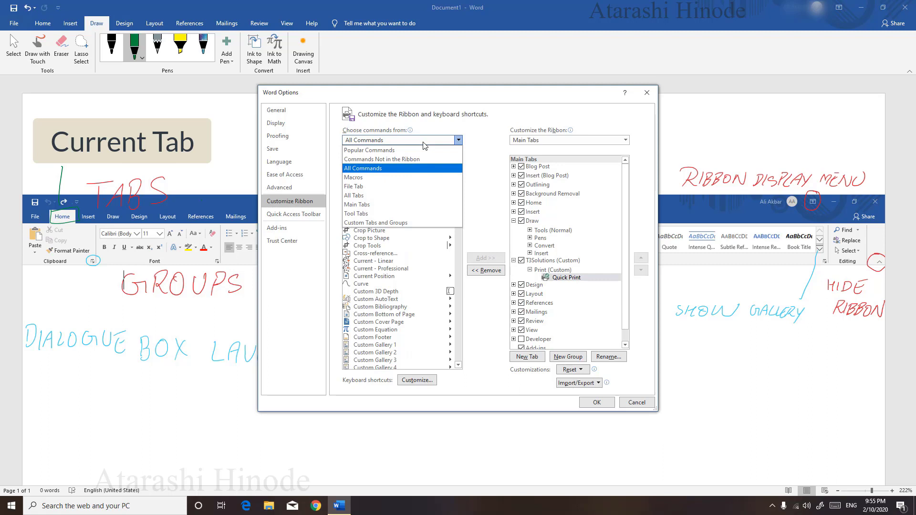
{"action": "left_click", "coordinate": [404, 205]}
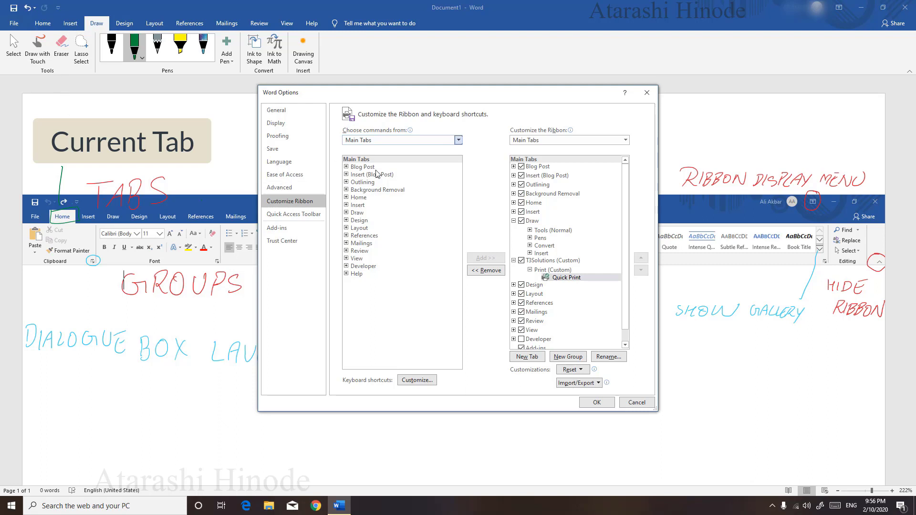
{"action": "left_click", "coordinate": [361, 198]}
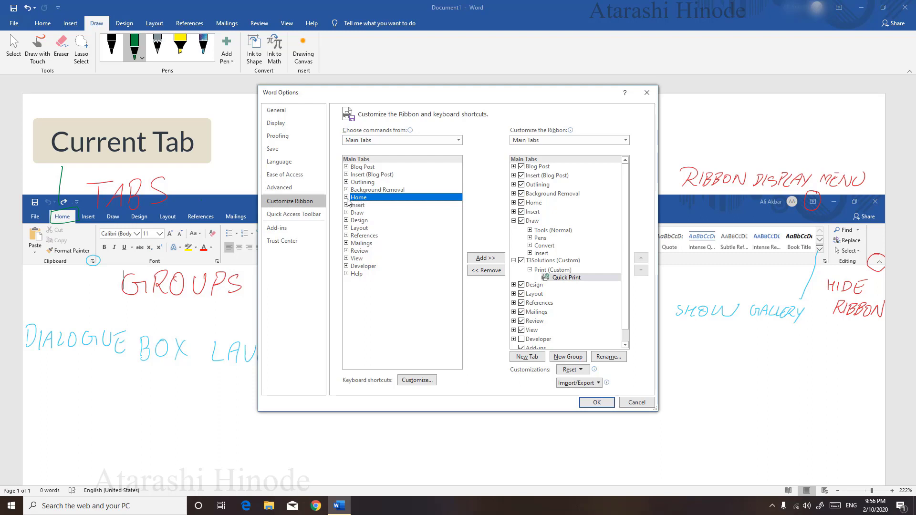
{"action": "left_click", "coordinate": [347, 198]}
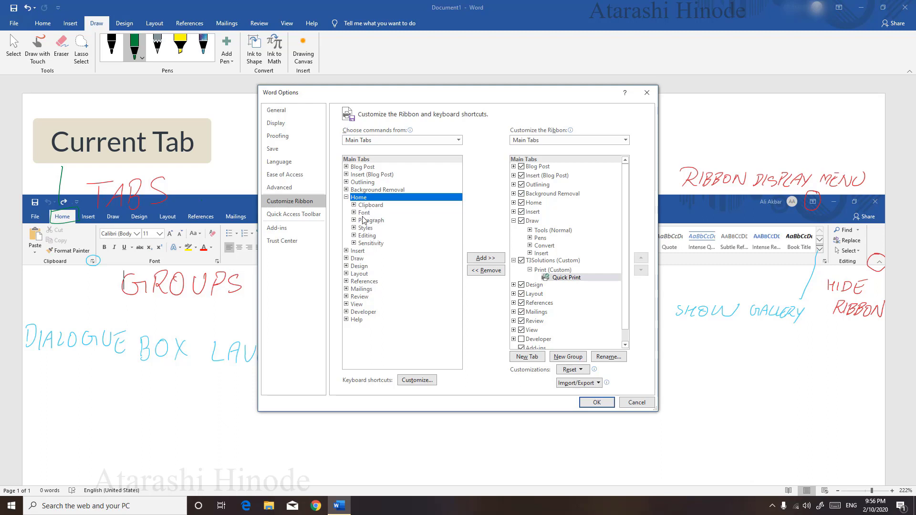
{"action": "left_click", "coordinate": [353, 213]}
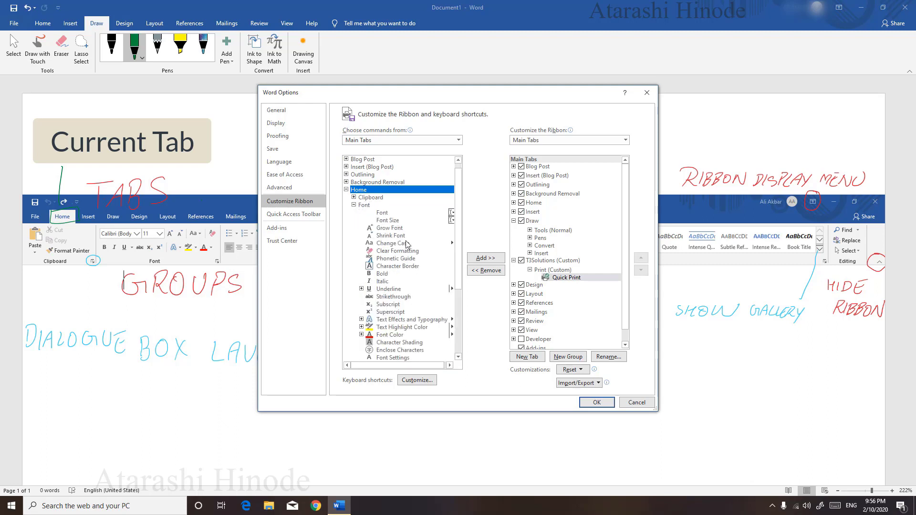
{"action": "scroll", "coordinate": [376, 218], "scroll_direction": "down", "scroll_amount": 3}
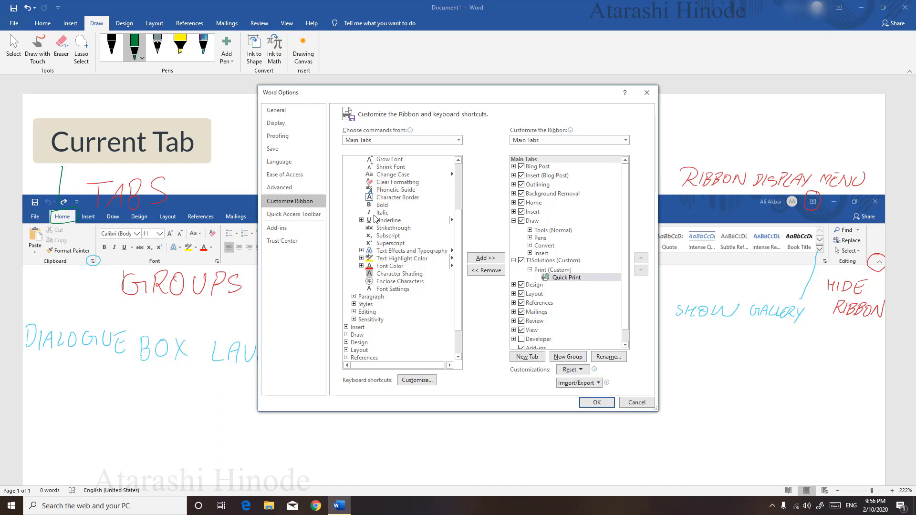
{"action": "scroll", "coordinate": [376, 218], "scroll_direction": "up", "scroll_amount": 3}
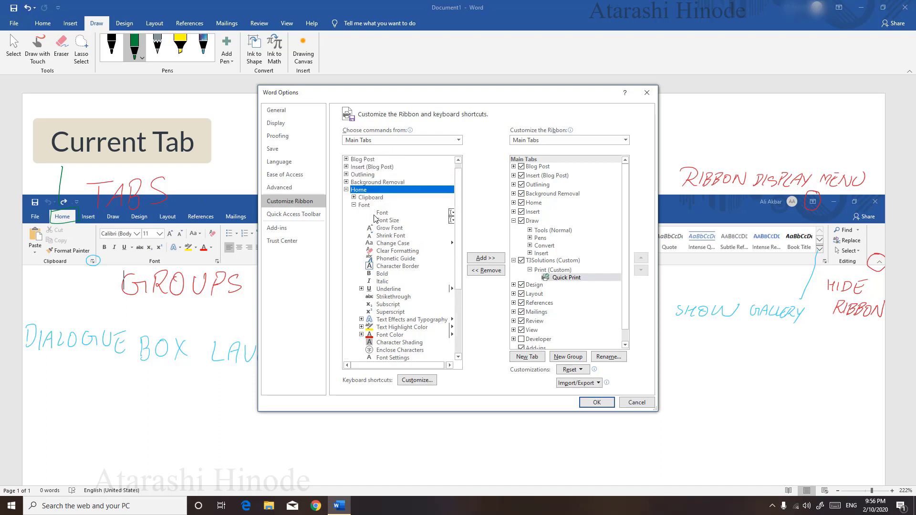
{"action": "scroll", "coordinate": [376, 218], "scroll_direction": "up", "scroll_amount": 1}
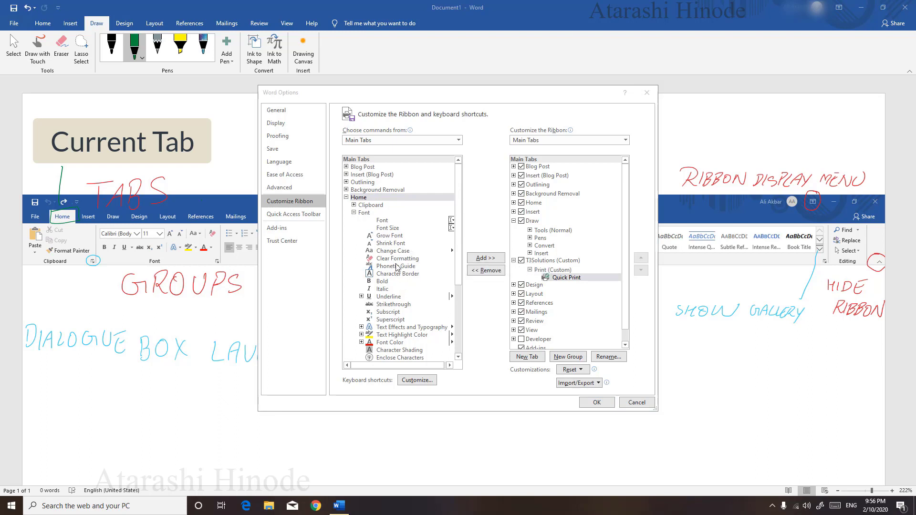
{"action": "scroll", "coordinate": [397, 267], "scroll_direction": "down", "scroll_amount": 2}
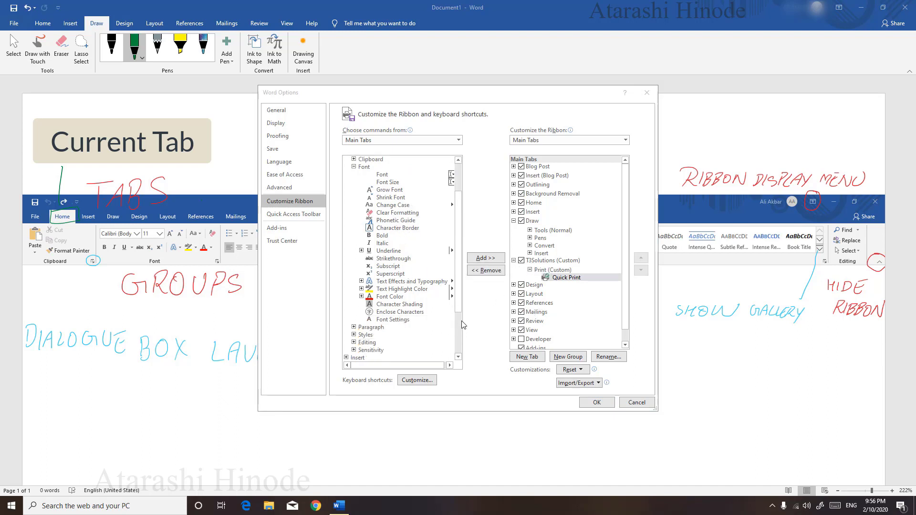
Add a second group to the T3Solutions tab, rename it "Font" and give it the letter A symbol
{"action": "left_click", "coordinate": [577, 360]}
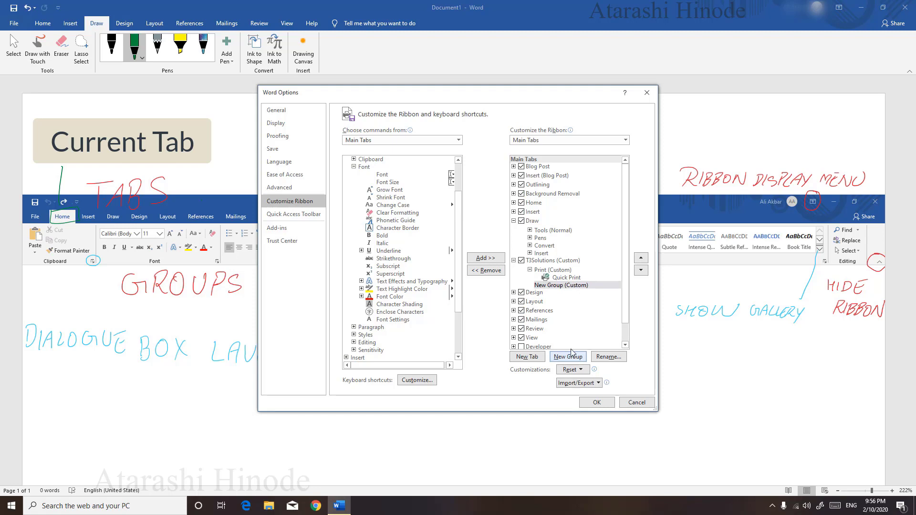
{"action": "right_click", "coordinate": [561, 286]}
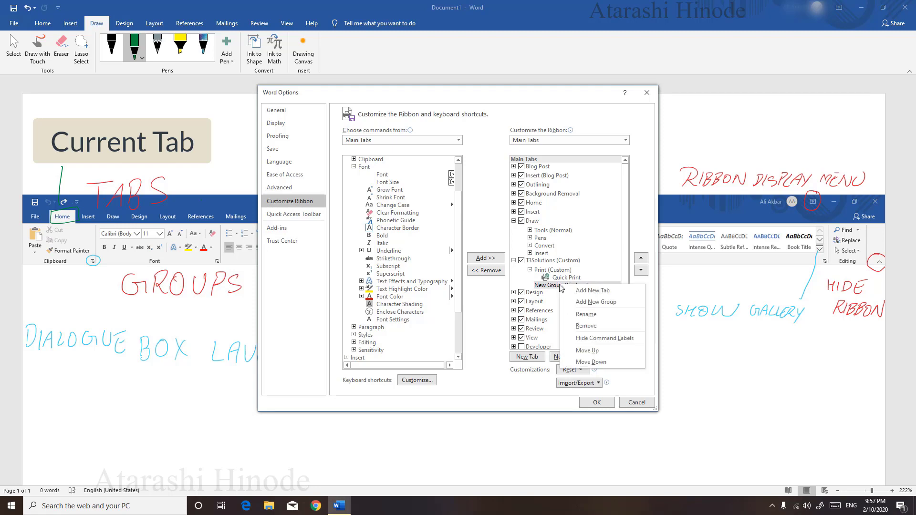
{"action": "left_click", "coordinate": [586, 315]}
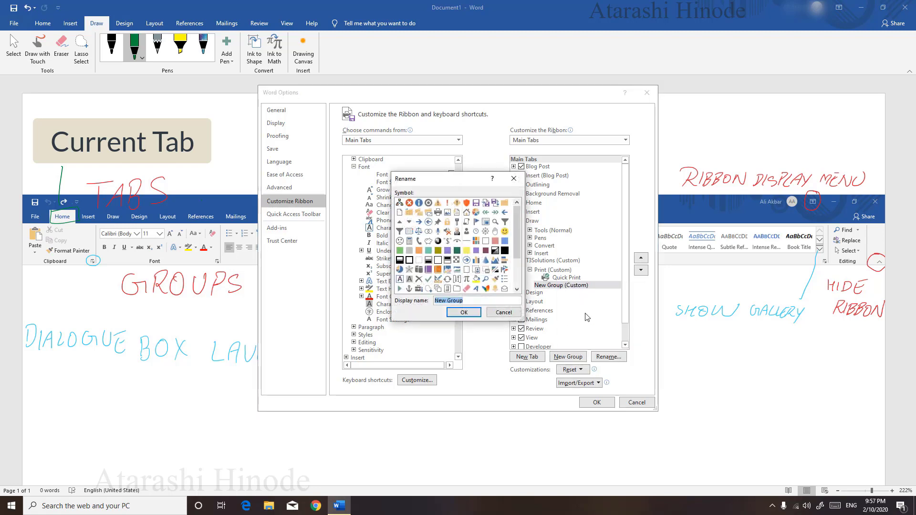
{"action": "type", "text": "Font"}
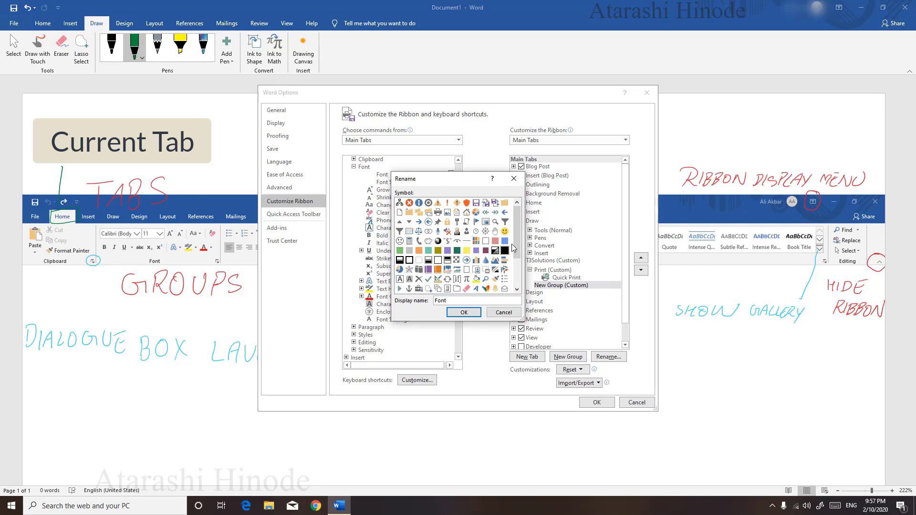
{"action": "left_click", "coordinate": [478, 288]}
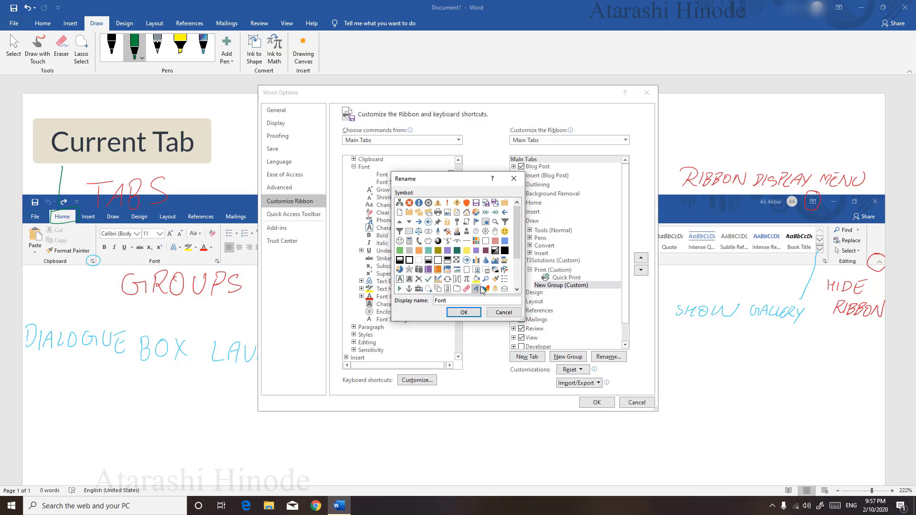
{"action": "left_click", "coordinate": [464, 312]}
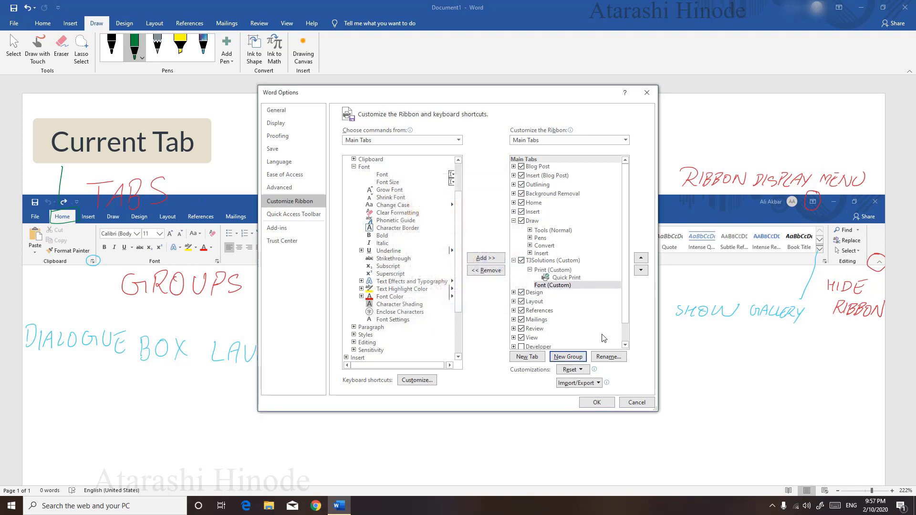
Add the Shrink Font and Bold commands to the custom Font group on the T3Solutions tab
{"action": "left_click", "coordinate": [389, 191]}
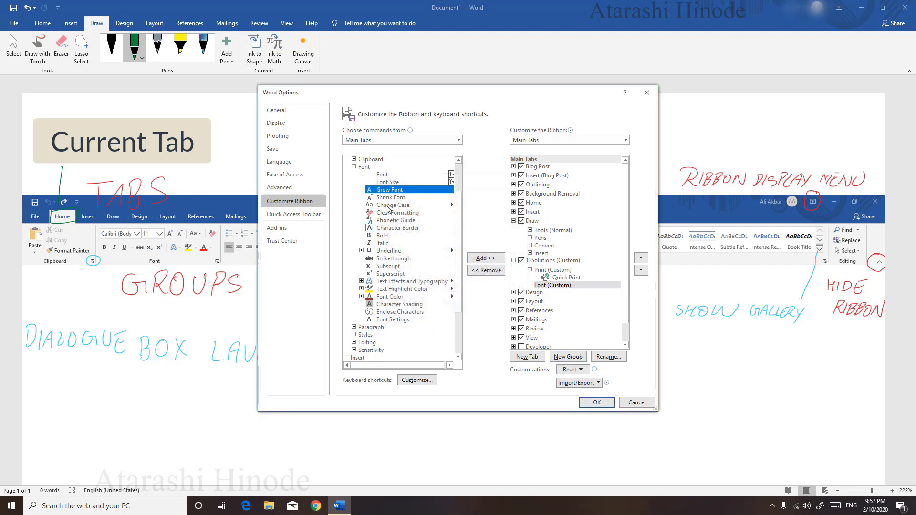
{"action": "left_click", "coordinate": [388, 199]}
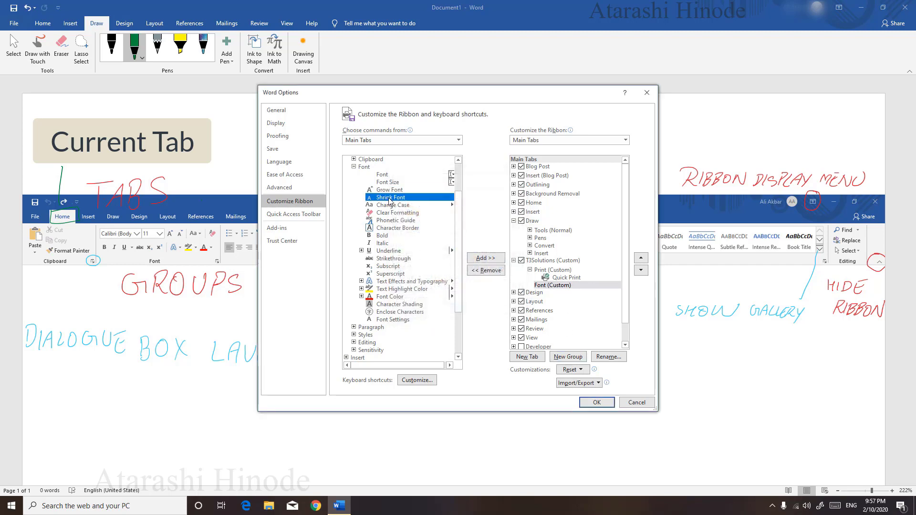
{"action": "left_click", "coordinate": [497, 258]}
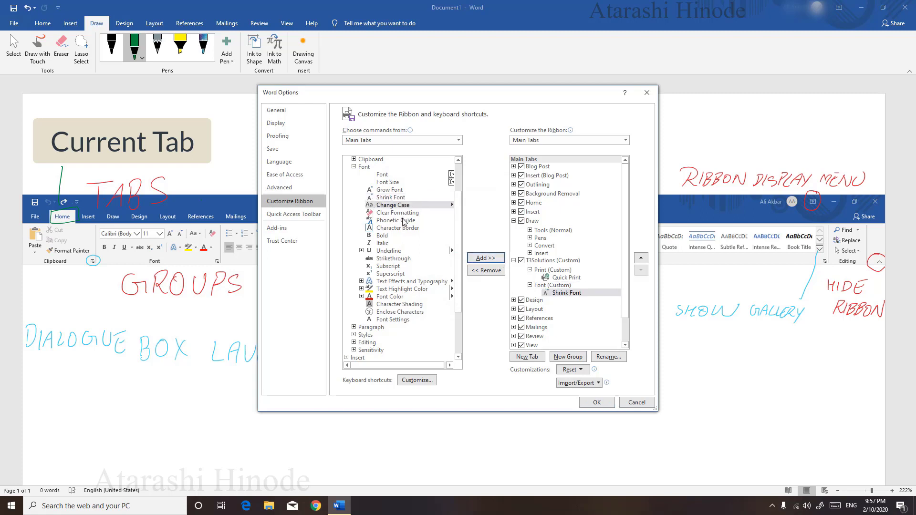
{"action": "left_click", "coordinate": [391, 236]}
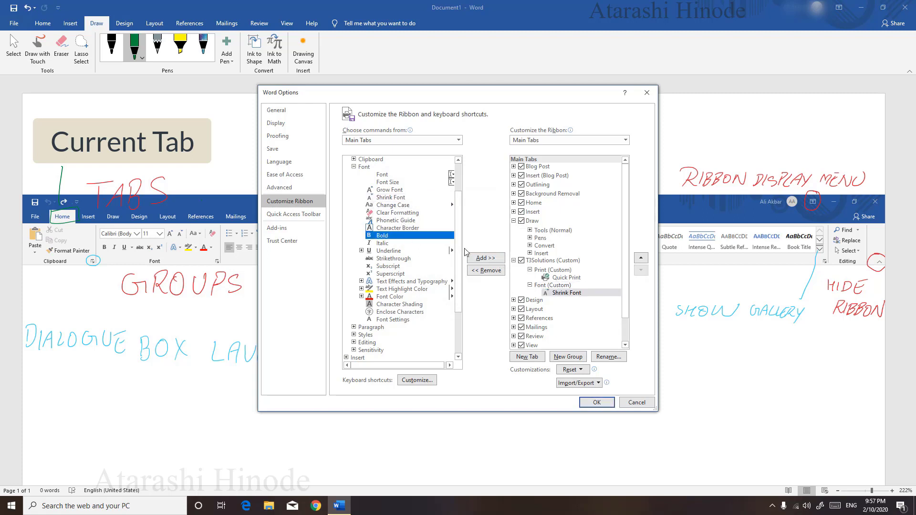
{"action": "left_click", "coordinate": [488, 260]}
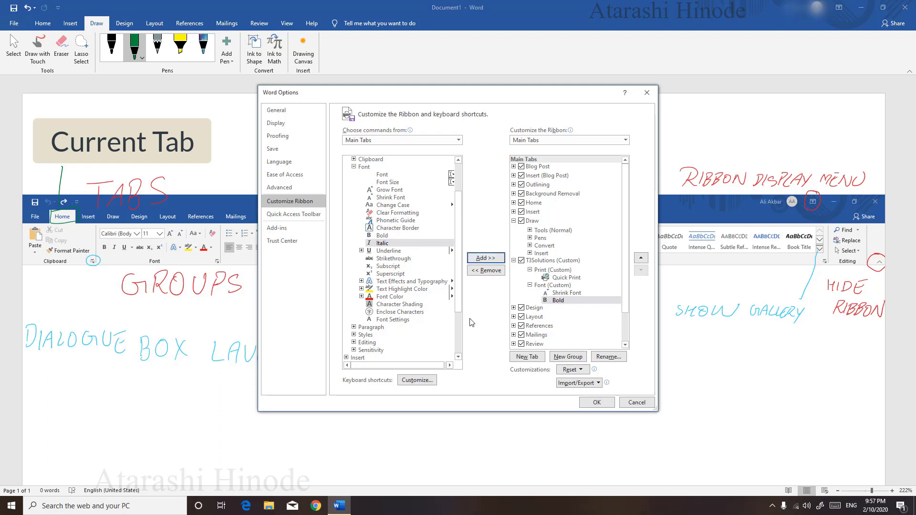
{"action": "scroll", "coordinate": [466, 275], "scroll_direction": "up", "scroll_amount": 2}
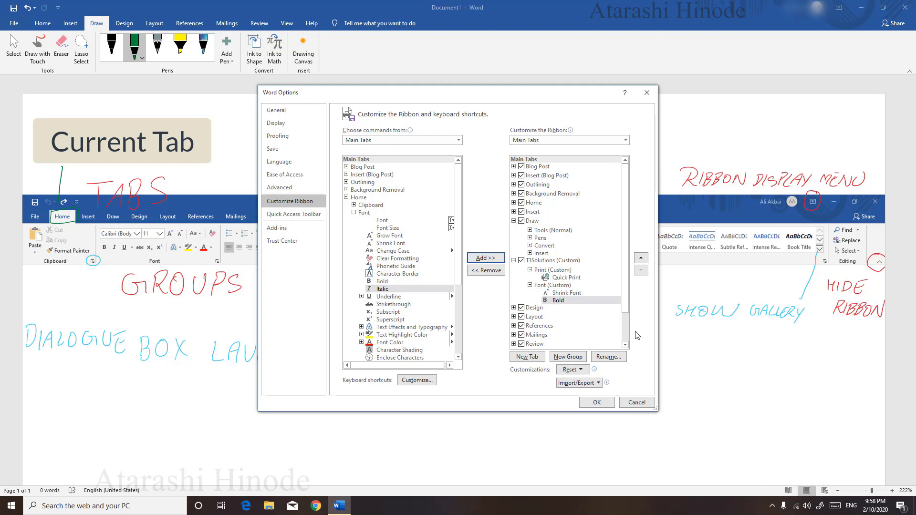
Create another custom tab below T3Solutions and rename it "Atarashi Hinode"
{"action": "left_click", "coordinate": [528, 358]}
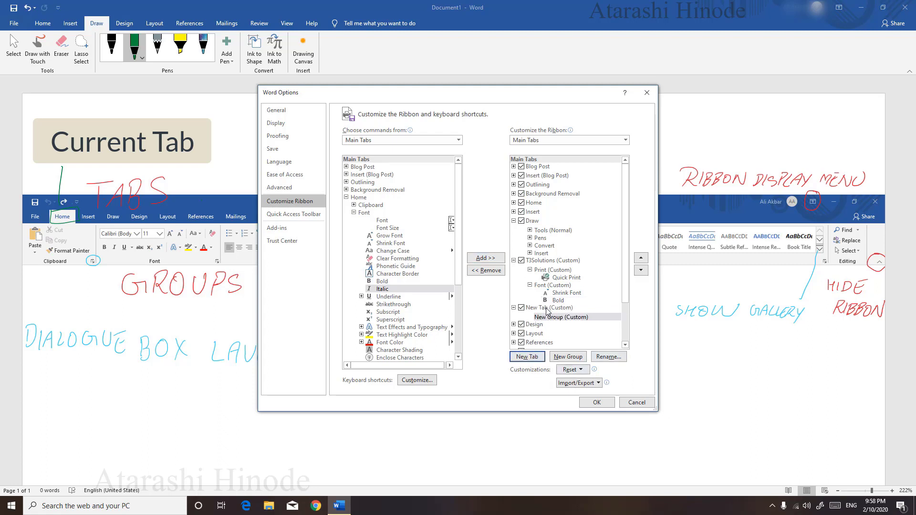
{"action": "right_click", "coordinate": [547, 308]}
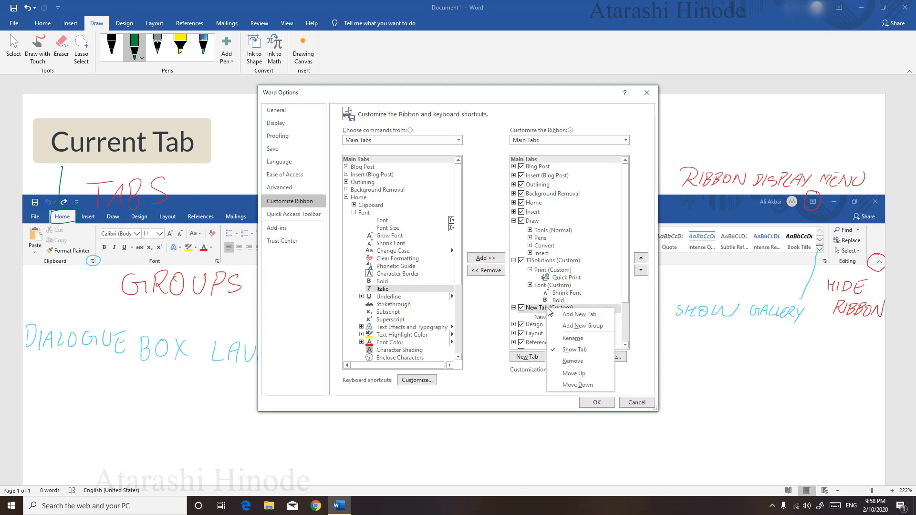
{"action": "left_click", "coordinate": [573, 338]}
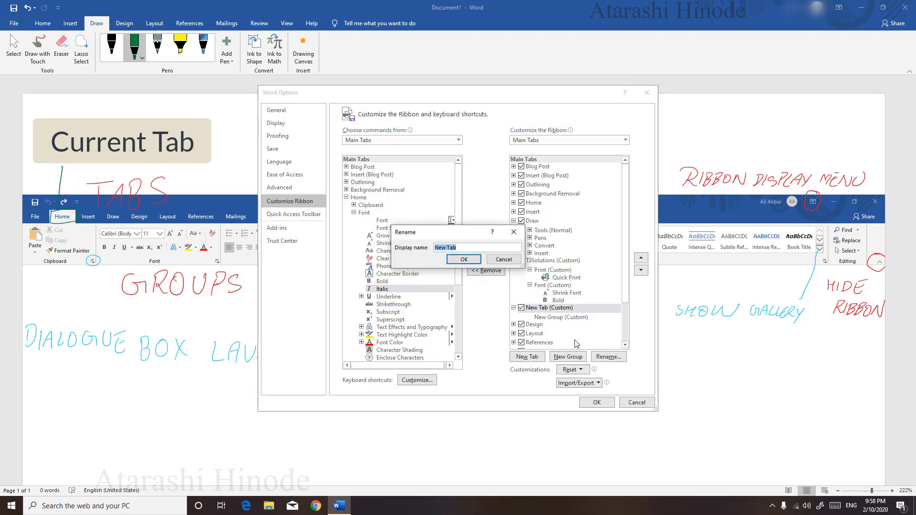
{"action": "type", "text": "At"}
{"action": "key", "text": "BackSpace"}
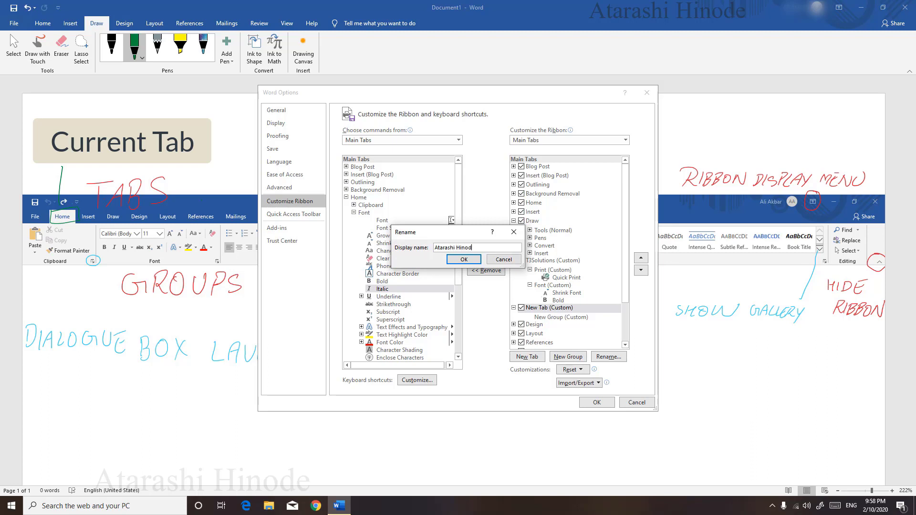
{"action": "left_click", "coordinate": [464, 260]}
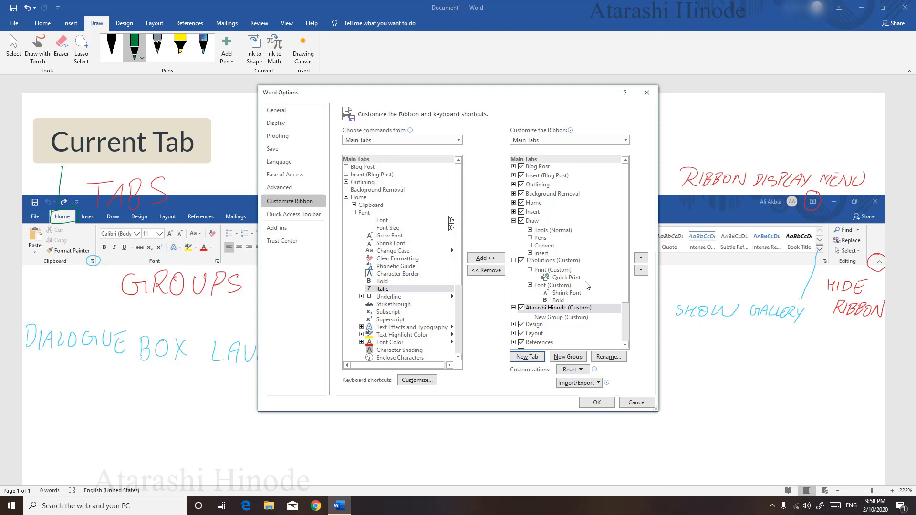
Rename the new group in the Atarashi Hinode tab as "Mathematics"
{"action": "left_click", "coordinate": [556, 317]}
{"action": "right_click", "coordinate": [556, 318]}
{"action": "left_click", "coordinate": [585, 349]}
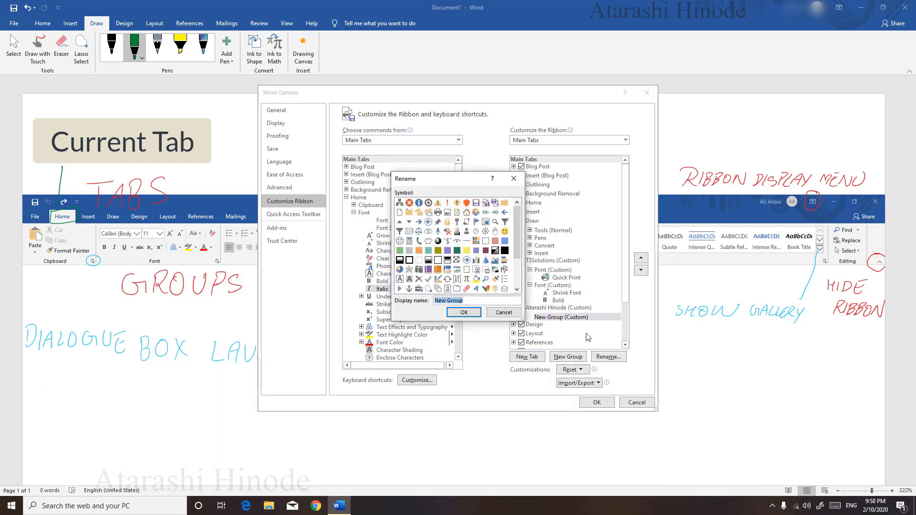
{"action": "type", "text": "Mathematics"}
{"action": "left_click", "coordinate": [455, 313]}
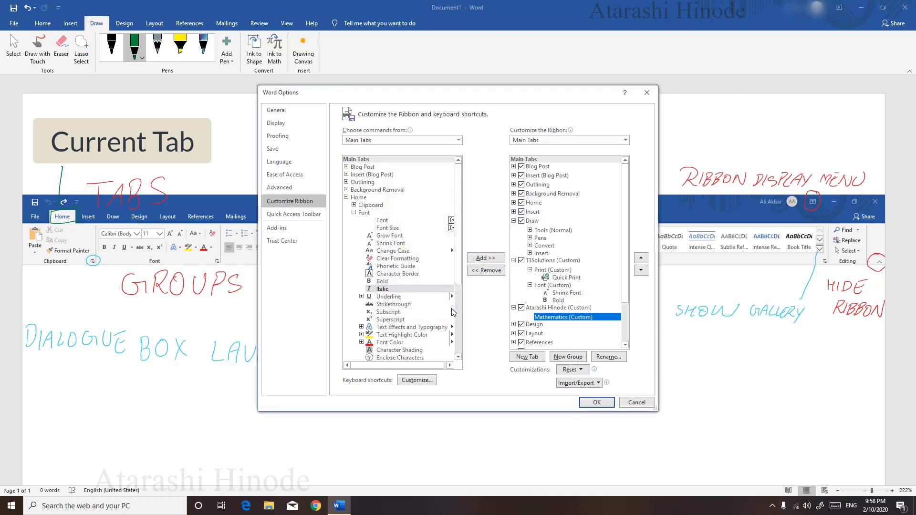
Assign the pi symbol to the custom Mathematics group
{"action": "right_click", "coordinate": [560, 319]}
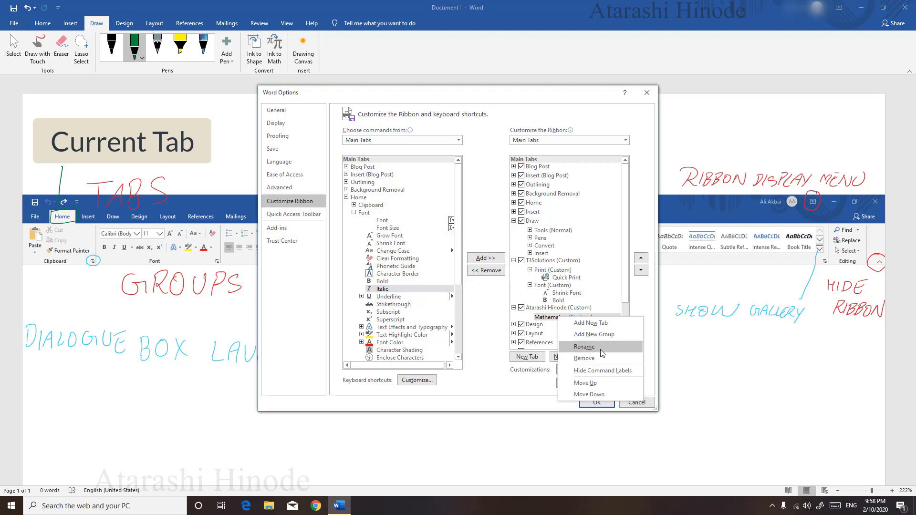
{"action": "left_click", "coordinate": [586, 347]}
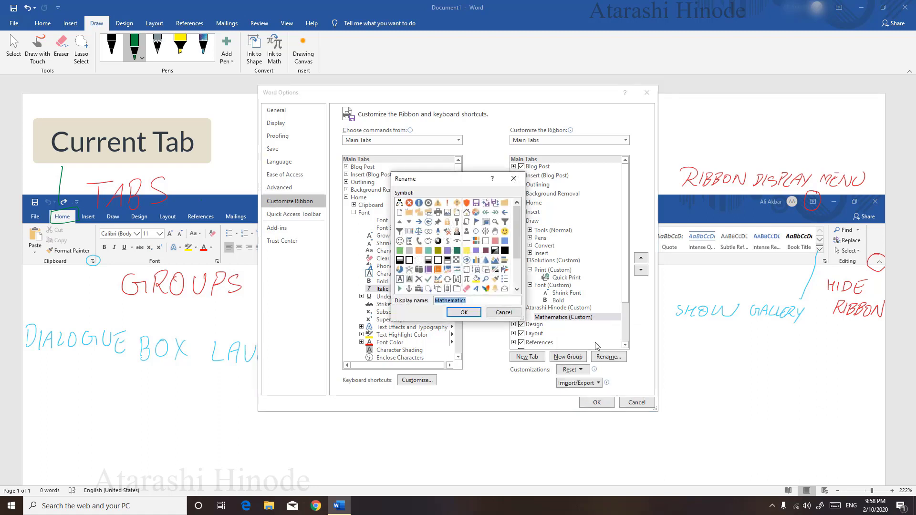
{"action": "scroll", "coordinate": [519, 251], "scroll_direction": "down", "scroll_amount": 2}
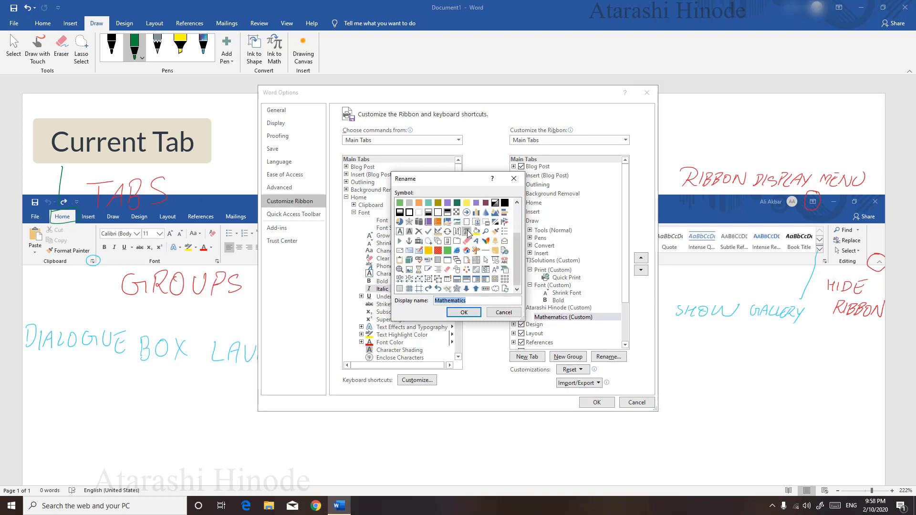
{"action": "left_click", "coordinate": [468, 232]}
{"action": "left_click", "coordinate": [464, 313]}
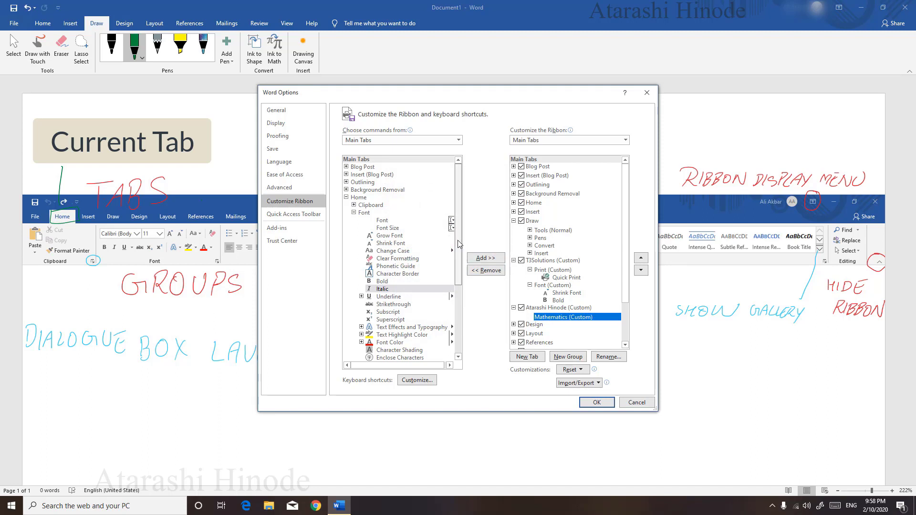
Switch the command source to Tool Tabs and look through the available tool categories
{"action": "left_click_drag", "start_coordinate": [459, 257], "coordinate": [466, 317]}
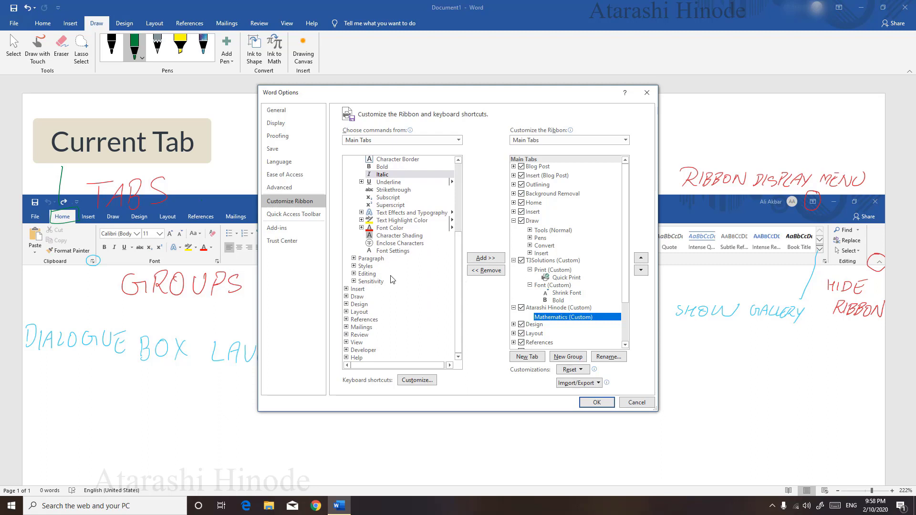
{"action": "left_click", "coordinate": [458, 140]}
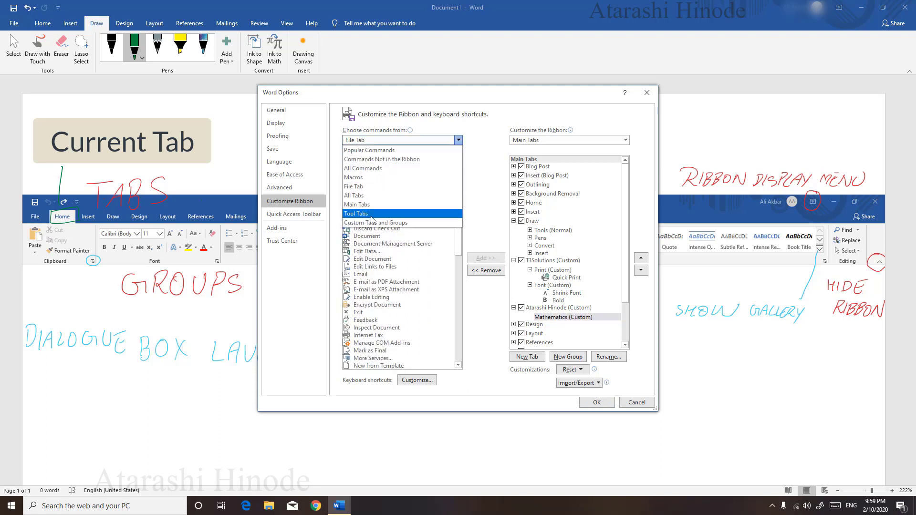
{"action": "left_click", "coordinate": [374, 213]}
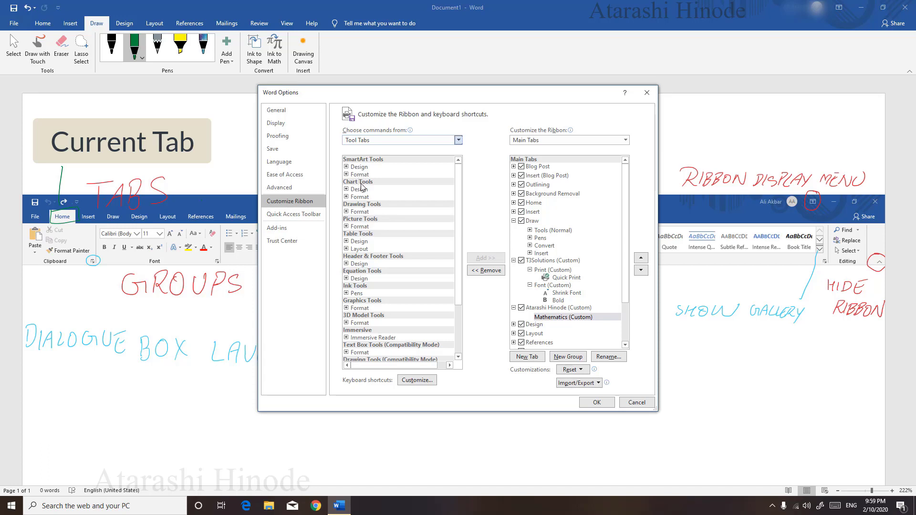
{"action": "scroll", "coordinate": [374, 219], "scroll_direction": "down", "scroll_amount": 3}
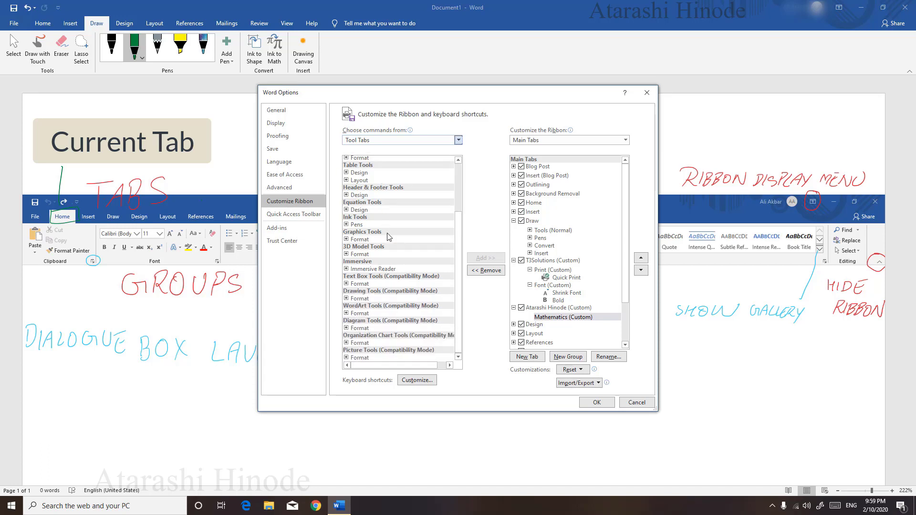
{"action": "scroll", "coordinate": [385, 184], "scroll_direction": "up", "scroll_amount": 3}
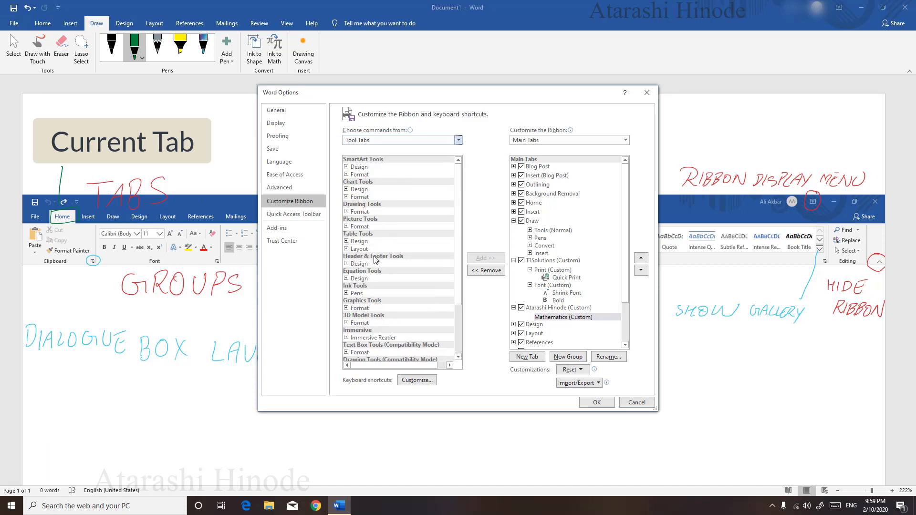
Add Equation Symbols from the Symbols group of the Equation Tools Design tab to the custom Mathematics group
{"action": "left_click", "coordinate": [346, 279]}
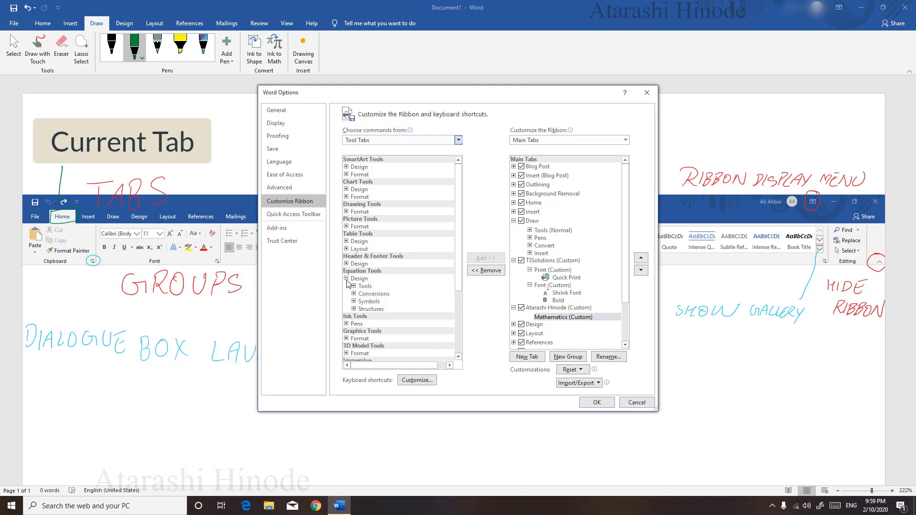
{"action": "left_click", "coordinate": [354, 302]}
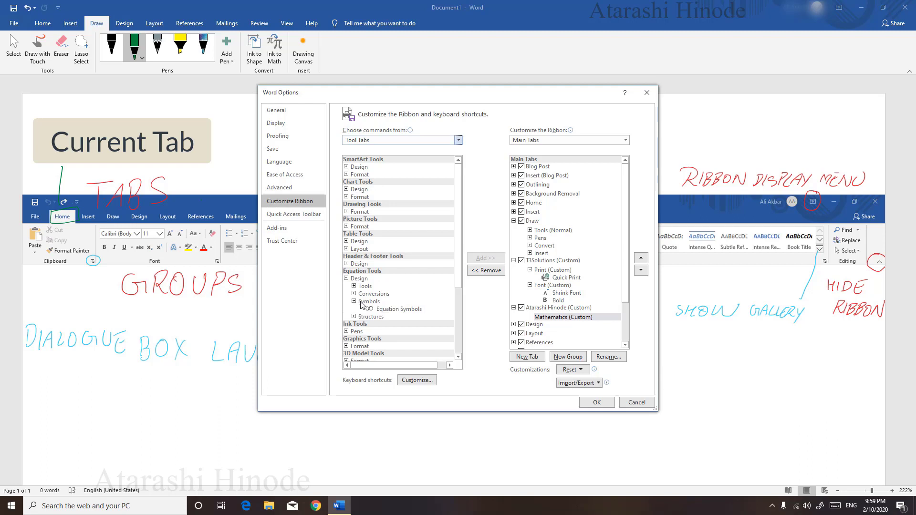
{"action": "left_click", "coordinate": [406, 310]}
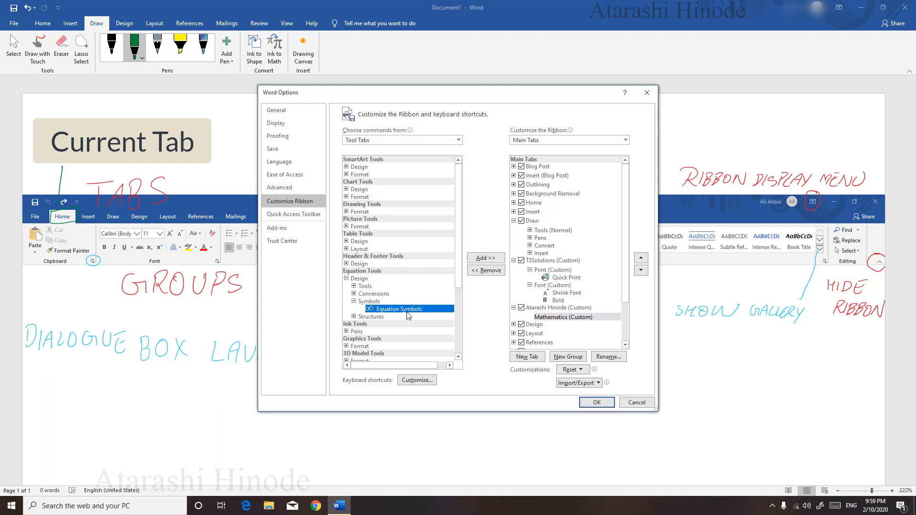
{"action": "left_click", "coordinate": [485, 258]}
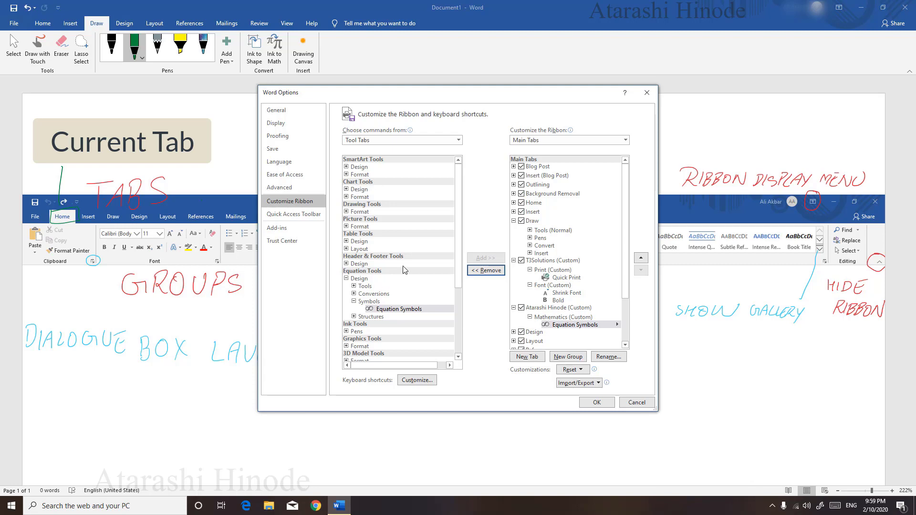
{"action": "scroll", "coordinate": [404, 270], "scroll_direction": "down", "scroll_amount": 3}
{"action": "scroll", "coordinate": [458, 256], "scroll_direction": "up", "scroll_amount": 3}
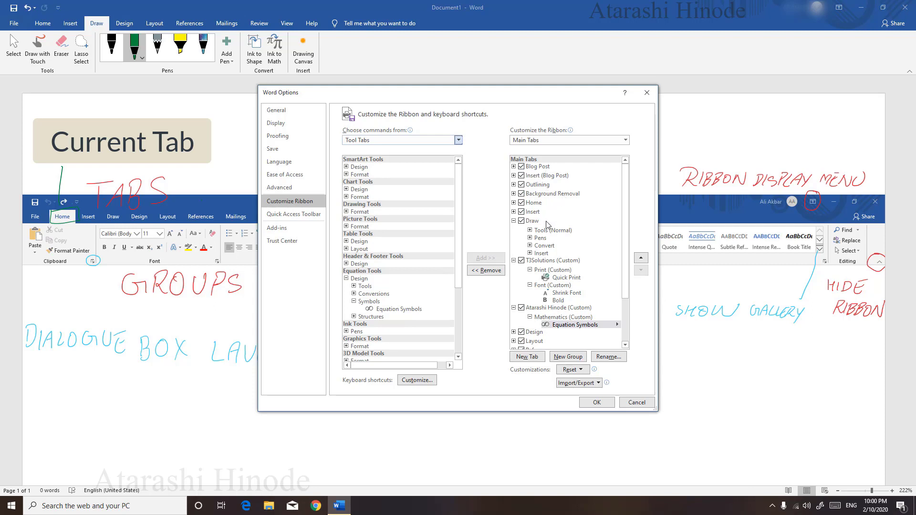
Disable the Blog Post, Insert (Blog Post), Outlining, Background Removal, Home, Insert and Draw tabs in the ribbon's main tab list
{"action": "left_click", "coordinate": [521, 166]}
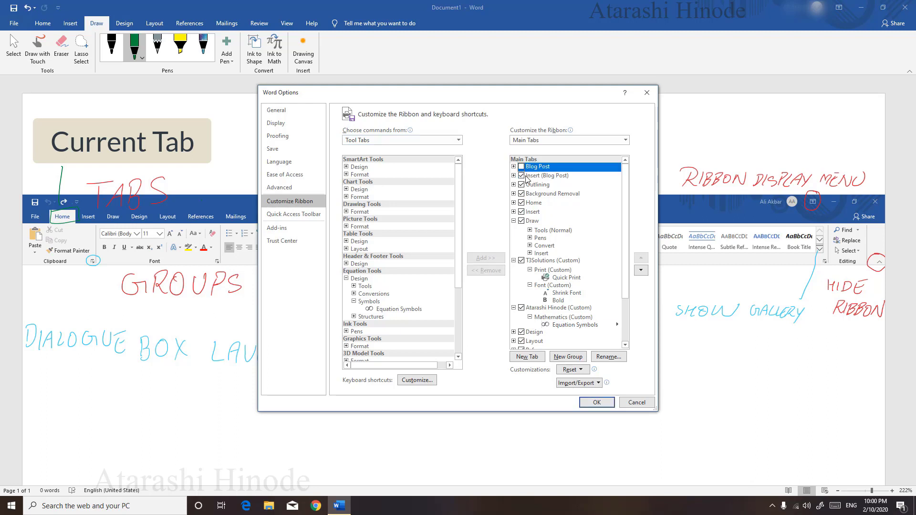
{"action": "left_click", "coordinate": [530, 175]}
{"action": "left_click", "coordinate": [521, 185]}
{"action": "left_click", "coordinate": [521, 193]}
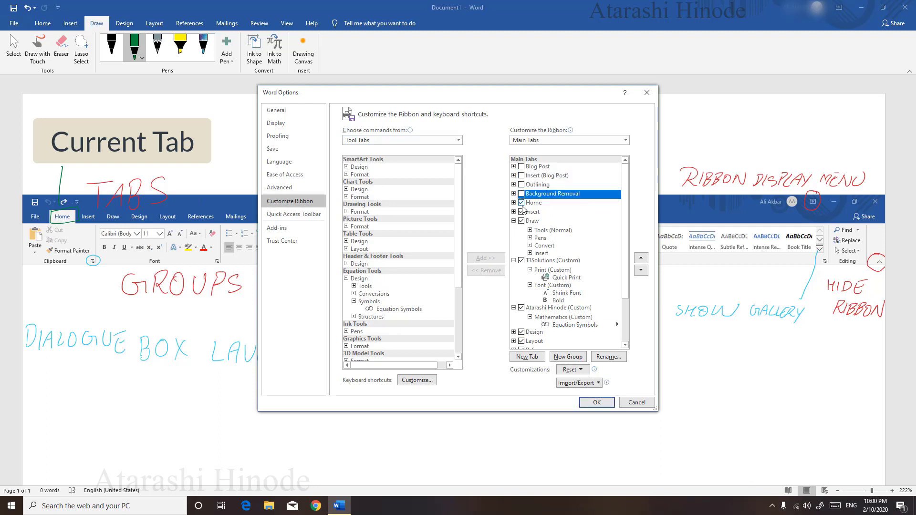
{"action": "left_click", "coordinate": [521, 203]}
{"action": "left_click", "coordinate": [521, 212]}
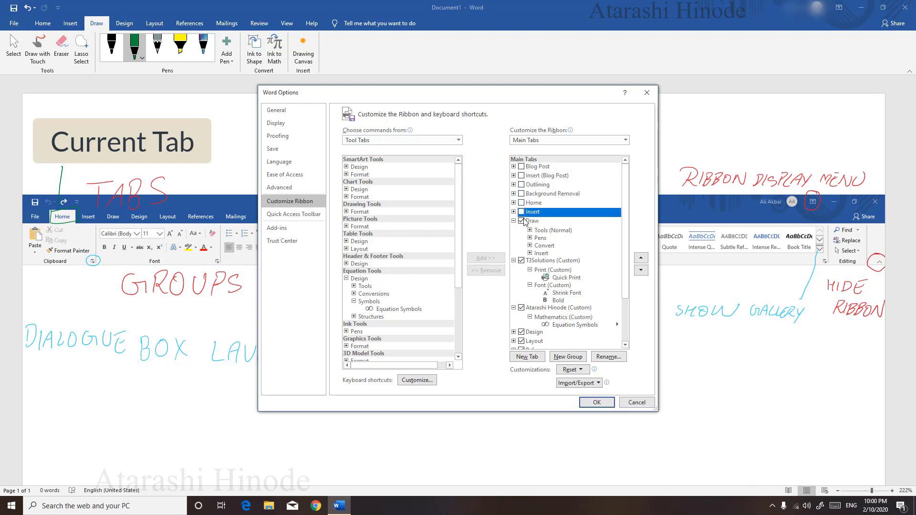
{"action": "left_click", "coordinate": [522, 221]}
Toggle the custom T3Solutions and Atarashi Hinode tabs off and on again in the main tab list
{"action": "scroll", "coordinate": [547, 221], "scroll_direction": "down", "scroll_amount": 1}
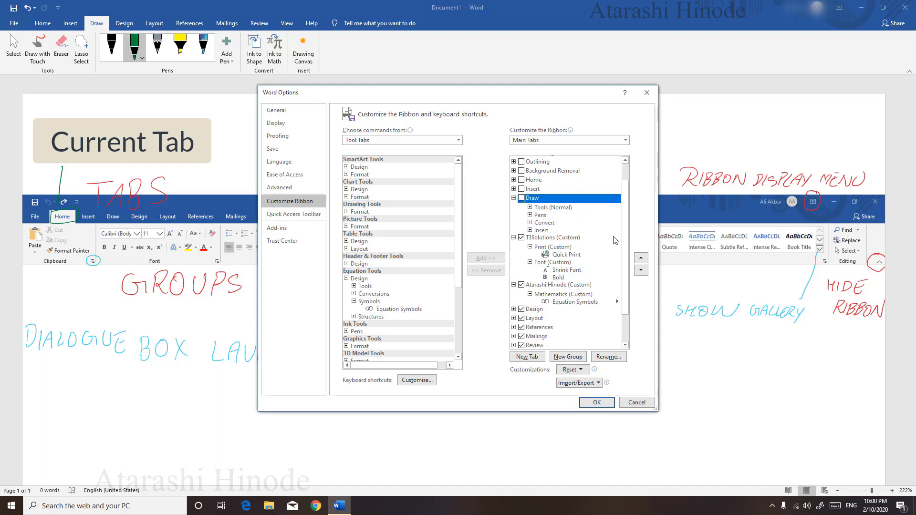
{"action": "left_click", "coordinate": [521, 238]}
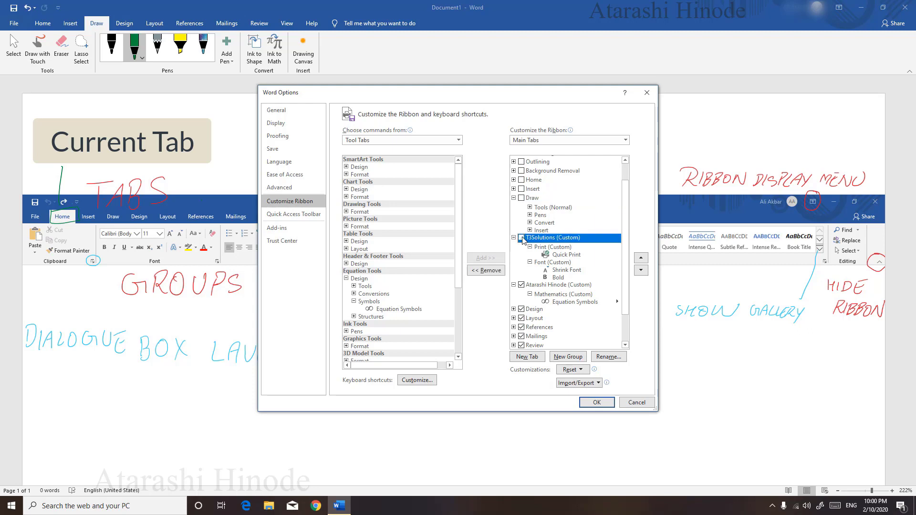
{"action": "double_click", "coordinate": [521, 286]}
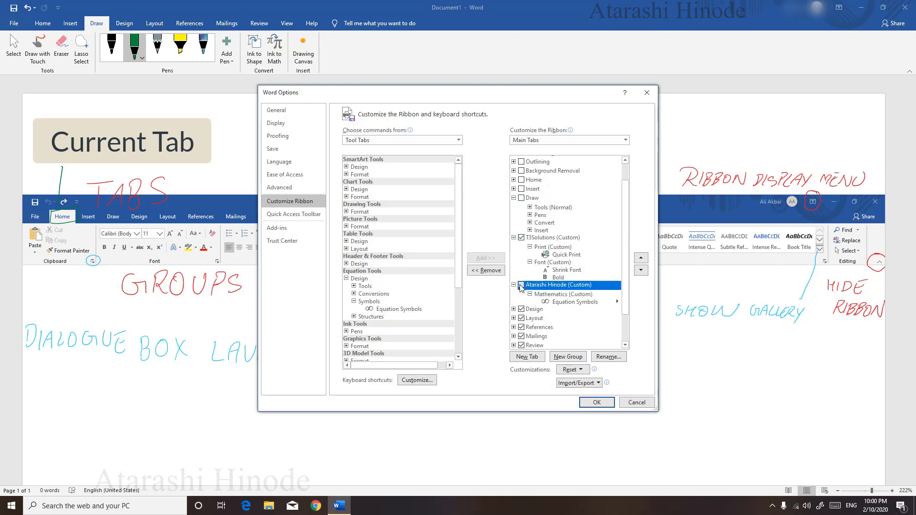
{"action": "scroll", "coordinate": [559, 246], "scroll_direction": "down", "scroll_amount": 1}
{"action": "scroll", "coordinate": [534, 205], "scroll_direction": "up", "scroll_amount": 2}
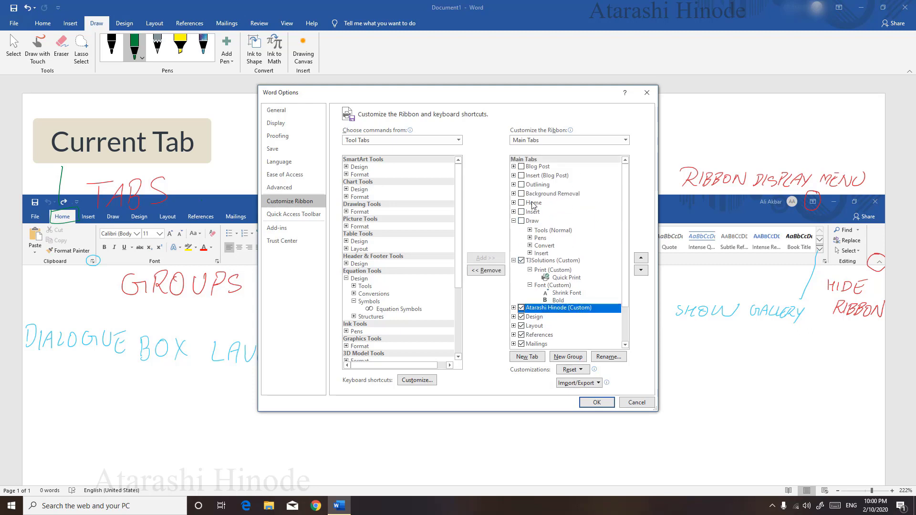
{"action": "scroll", "coordinate": [534, 205], "scroll_direction": "down", "scroll_amount": 2}
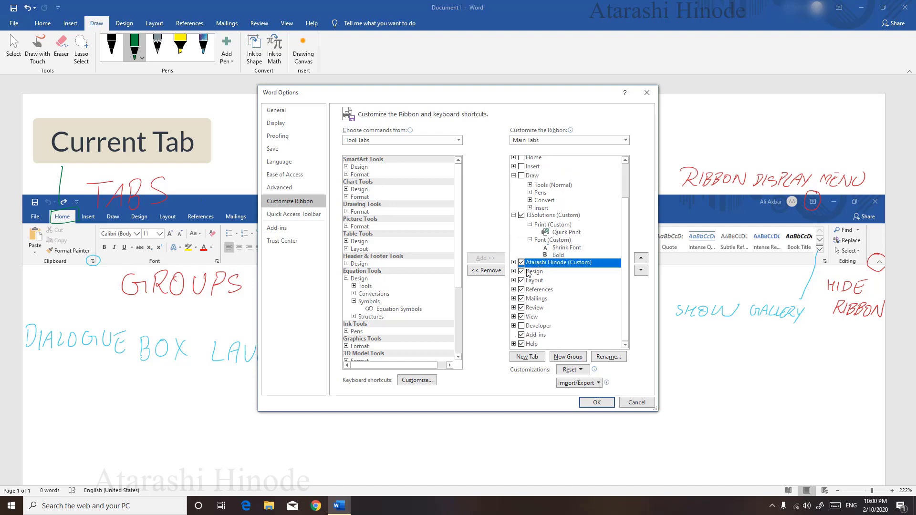
Collapse the expanded tab entries and disable the Design, Layout, References, Mailings, Review, View, Add-ins and Help tabs in the main tab list
{"action": "left_click", "coordinate": [514, 215]}
{"action": "left_click", "coordinate": [514, 219]}
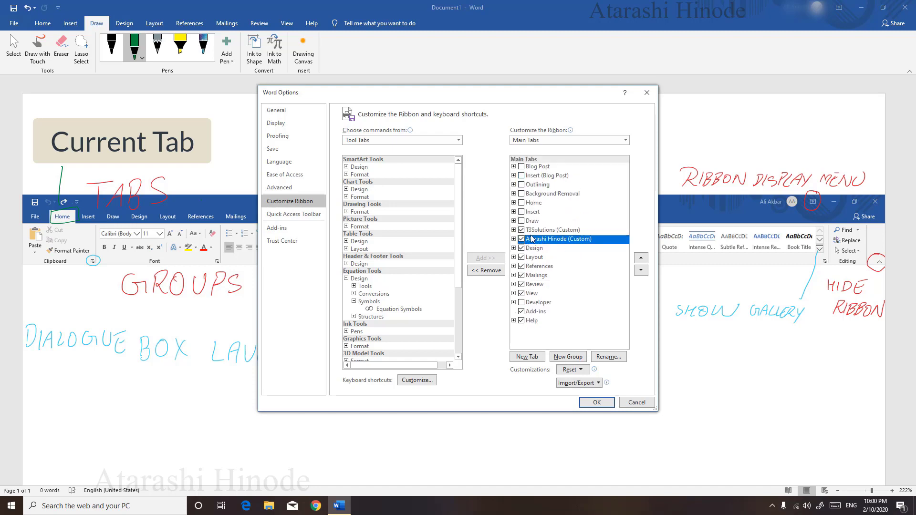
{"action": "left_click", "coordinate": [522, 249]}
{"action": "left_click", "coordinate": [522, 257]}
{"action": "left_click", "coordinate": [521, 266]}
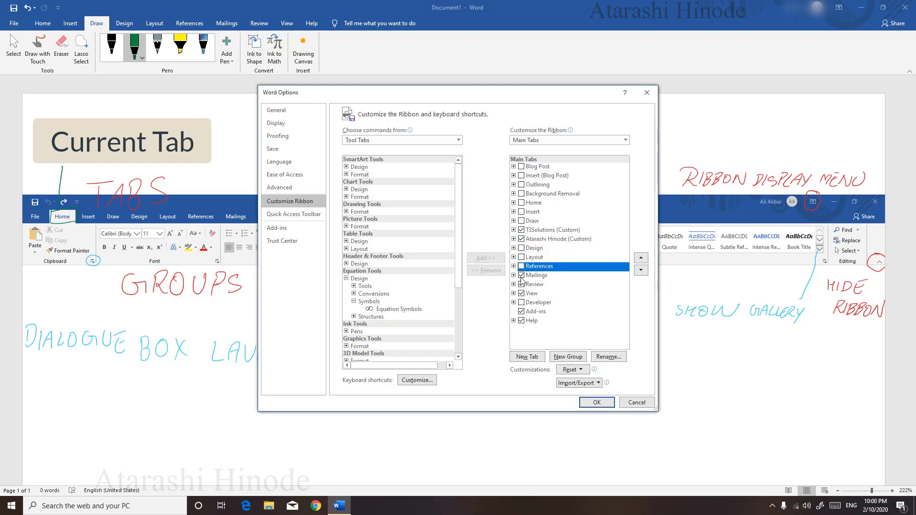
{"action": "left_click", "coordinate": [522, 275]}
{"action": "left_click", "coordinate": [522, 285]}
{"action": "left_click", "coordinate": [522, 294]}
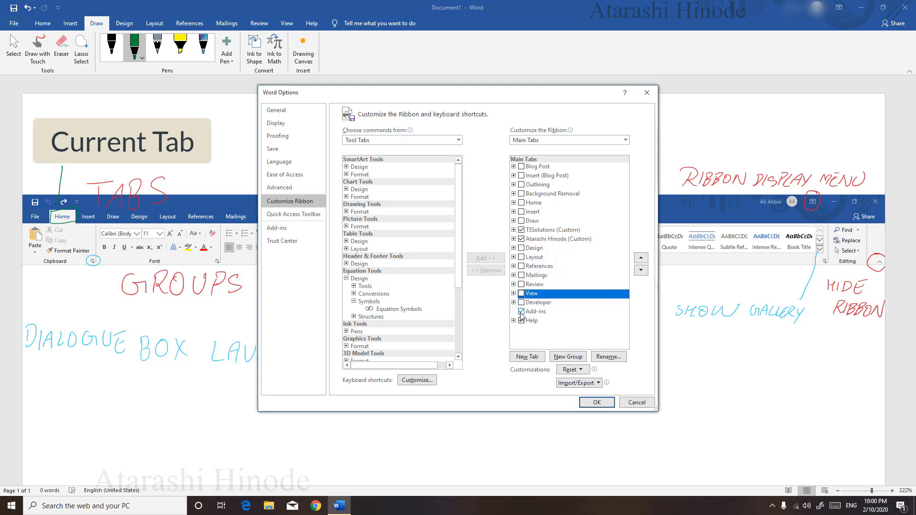
{"action": "left_click", "coordinate": [522, 312]}
{"action": "left_click", "coordinate": [521, 321]}
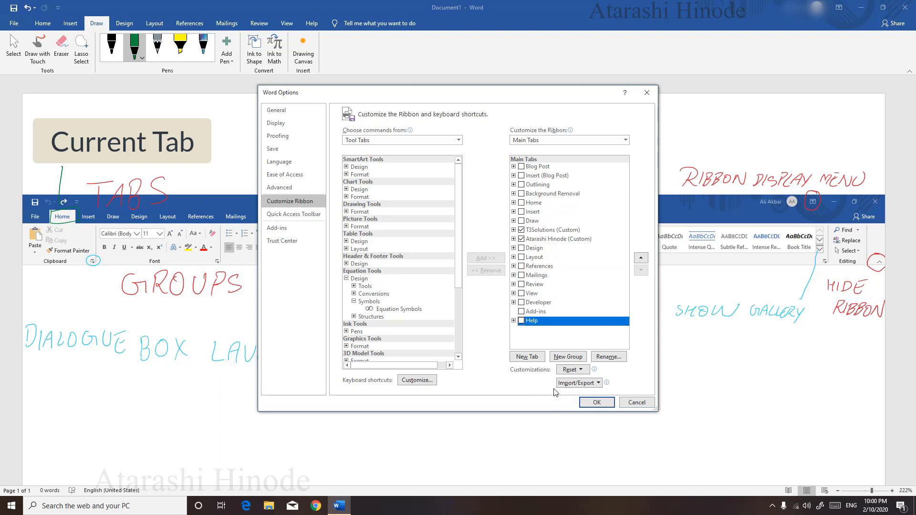
Apply the ribbon customization and display the commands of the custom Atarashi Hinode tab
{"action": "left_click", "coordinate": [592, 402]}
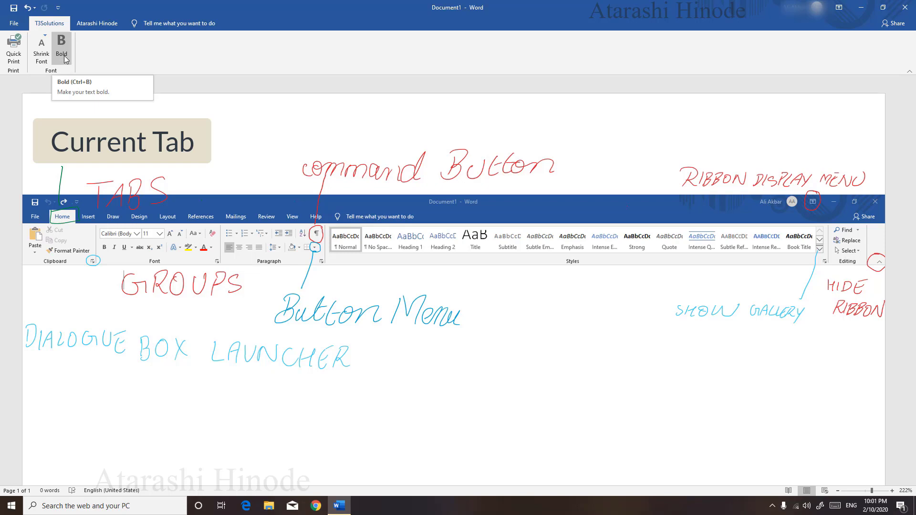
{"action": "left_click", "coordinate": [84, 27]}
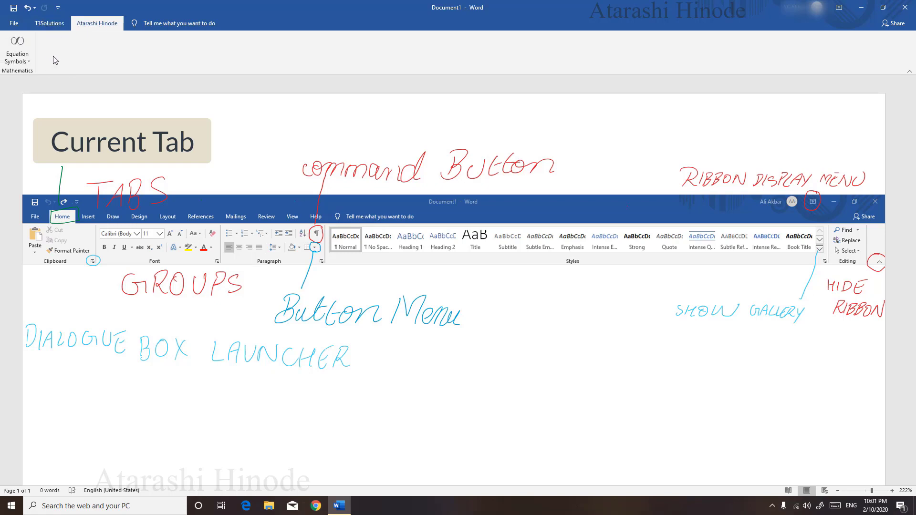